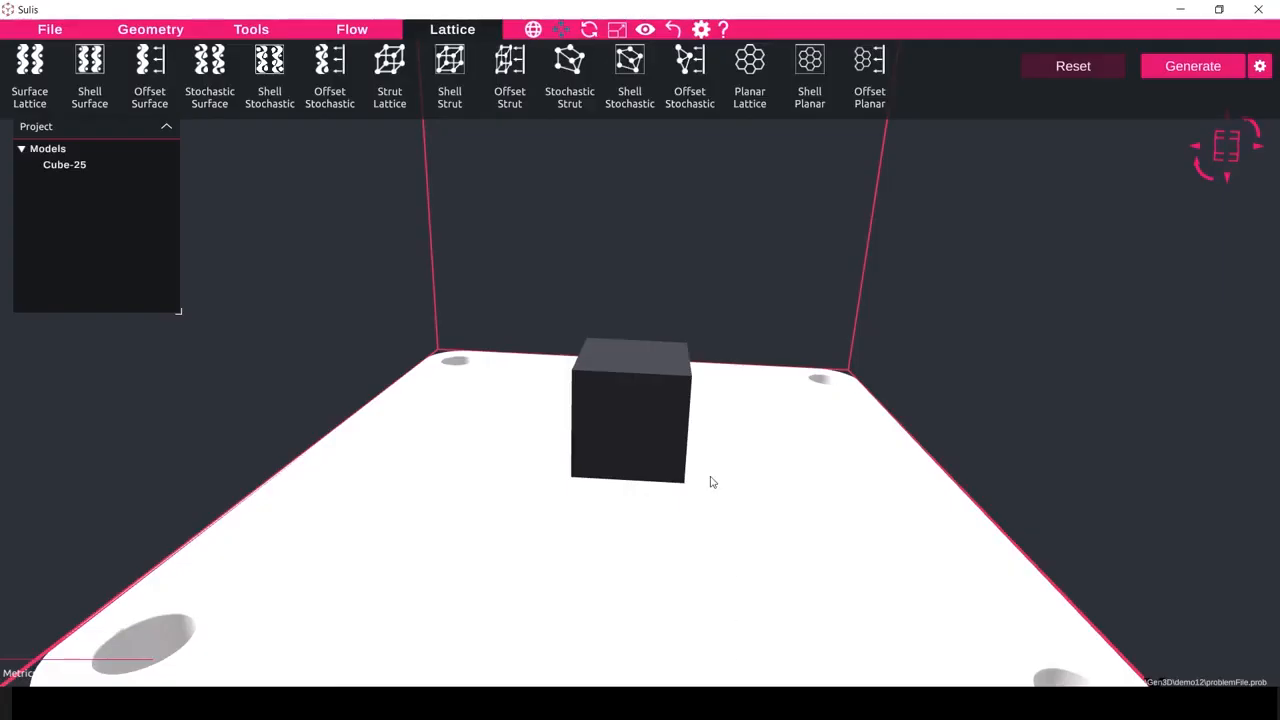
- Add a strut lattice to the cube
{"action": "middle_click_drag", "start_coordinate": [639, 435], "coordinate": [676, 374]}
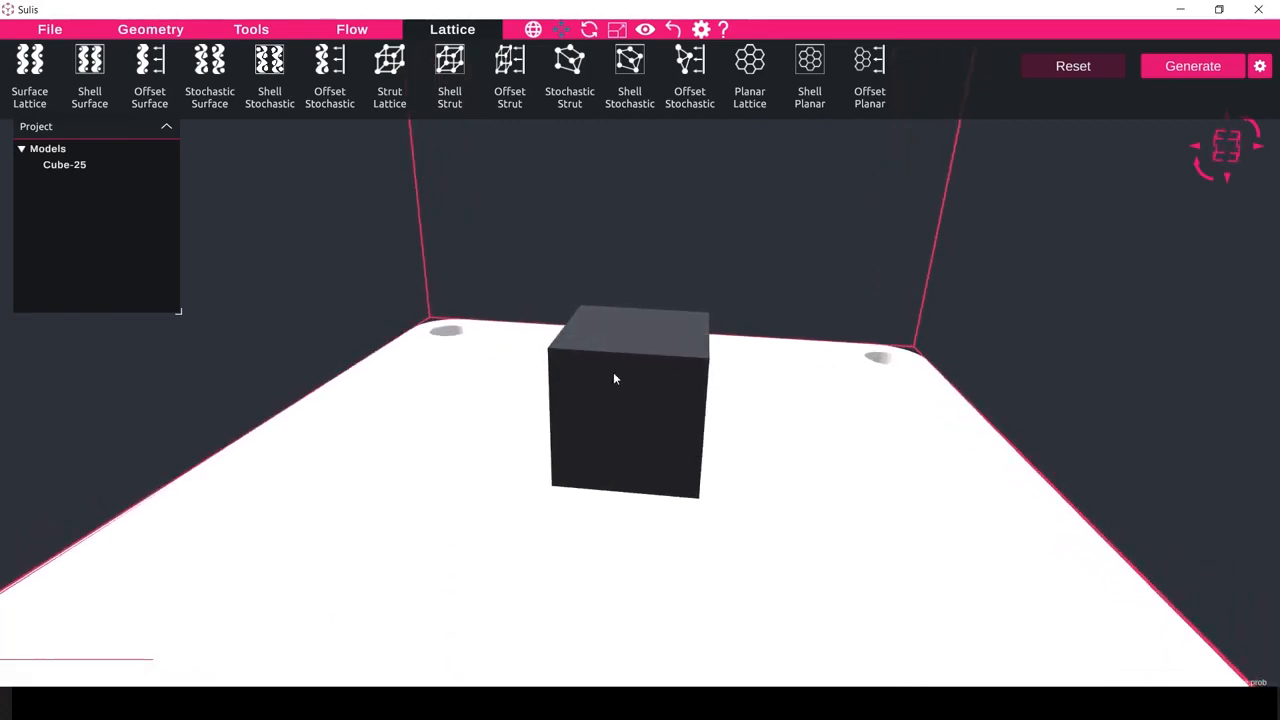
{"action": "middle_click_drag", "start_coordinate": [703, 326], "coordinate": [677, 414]}
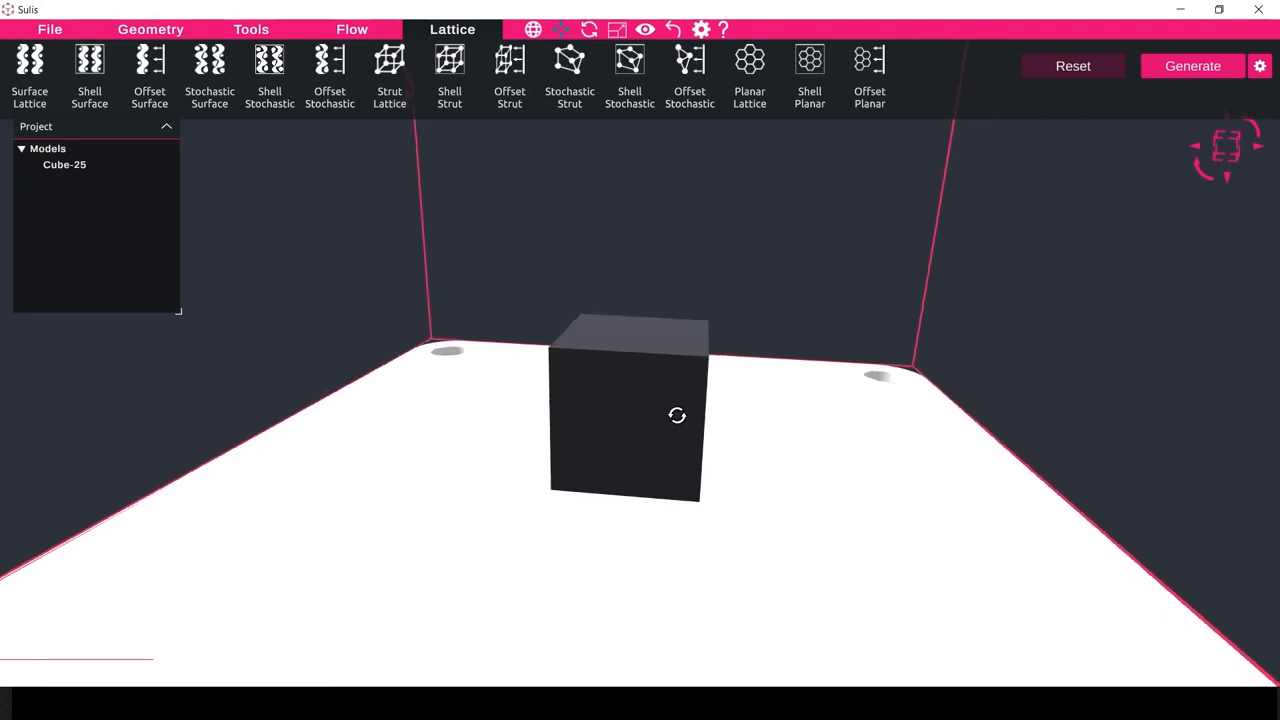
{"action": "left_click", "coordinate": [667, 416]}
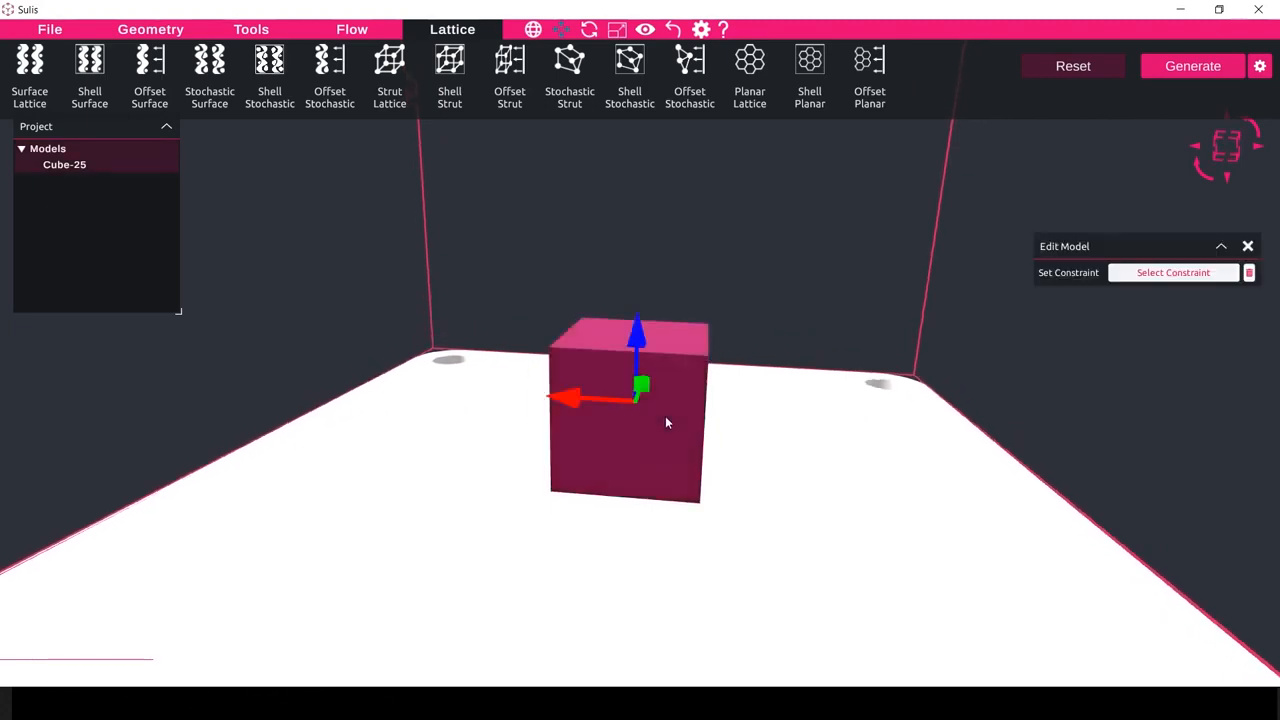
{"action": "left_click", "coordinate": [386, 69]}
{"action": "left_click_drag", "start_coordinate": [1130, 255], "coordinate": [922, 191]}
- Set the strut lattice to 5 cells in X, Y and Z with a strut thickness of 0.6 mm
{"action": "double_click", "coordinate": [954, 309]}
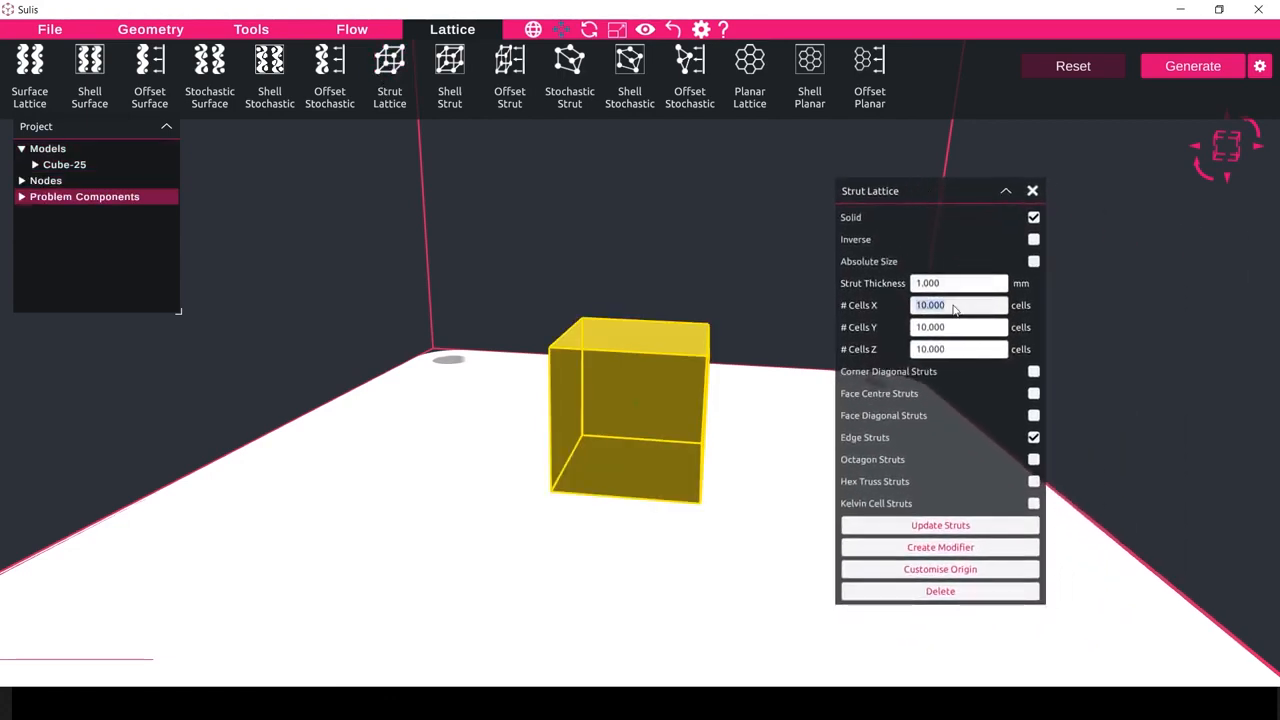
{"action": "type", "text": "5"}
{"action": "double_click", "coordinate": [952, 327]}
{"action": "type", "text": "5"}
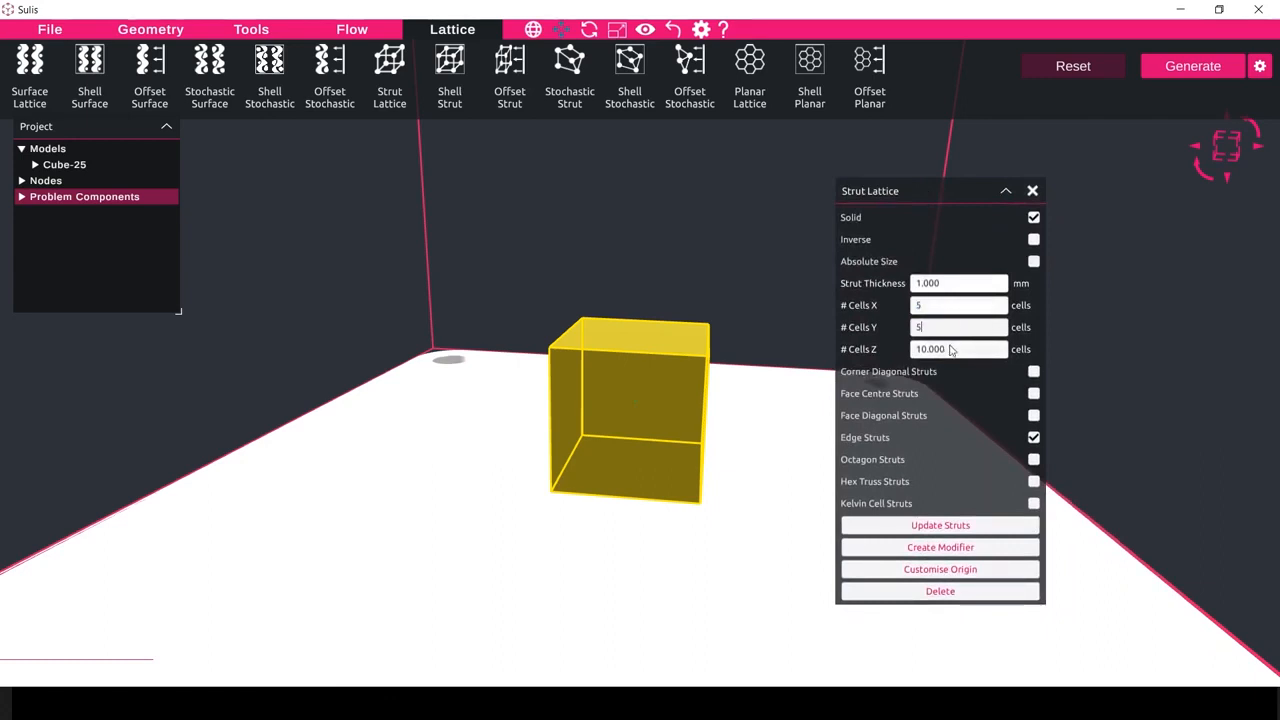
{"action": "double_click", "coordinate": [952, 349]}
{"action": "type", "text": "5"}
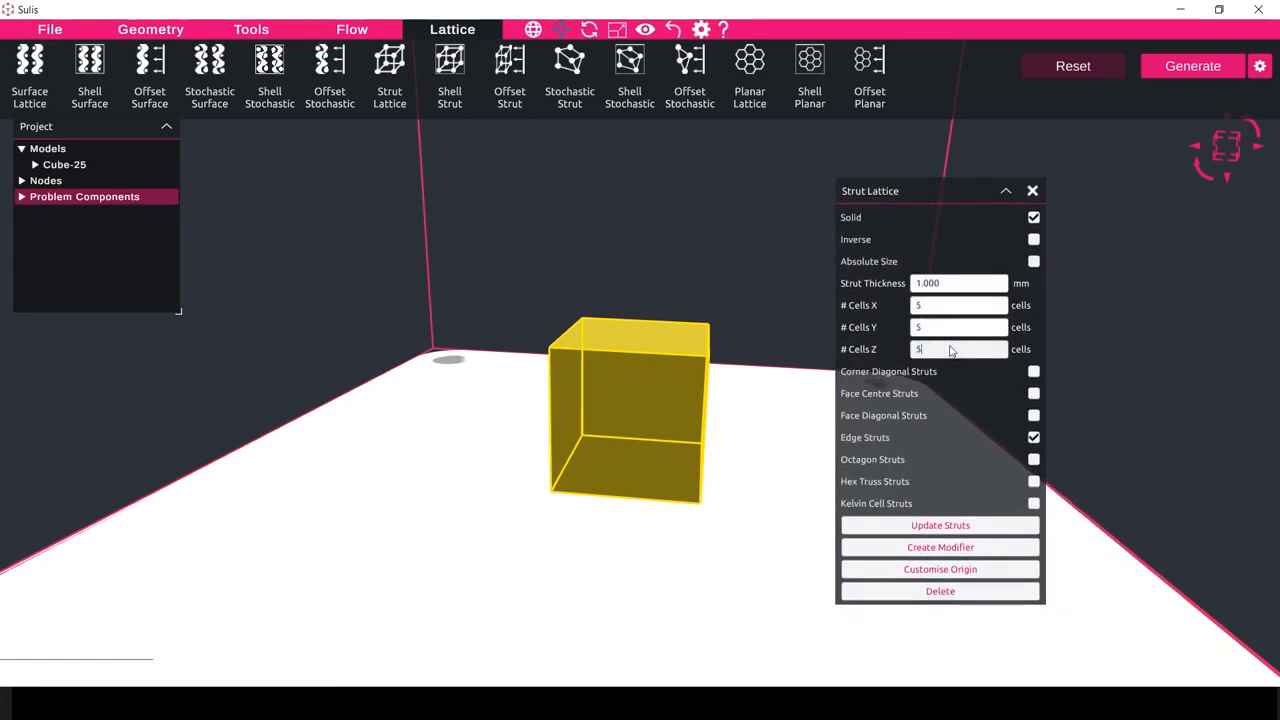
{"action": "double_click", "coordinate": [955, 285]}
{"action": "type", "text": "0.6"}
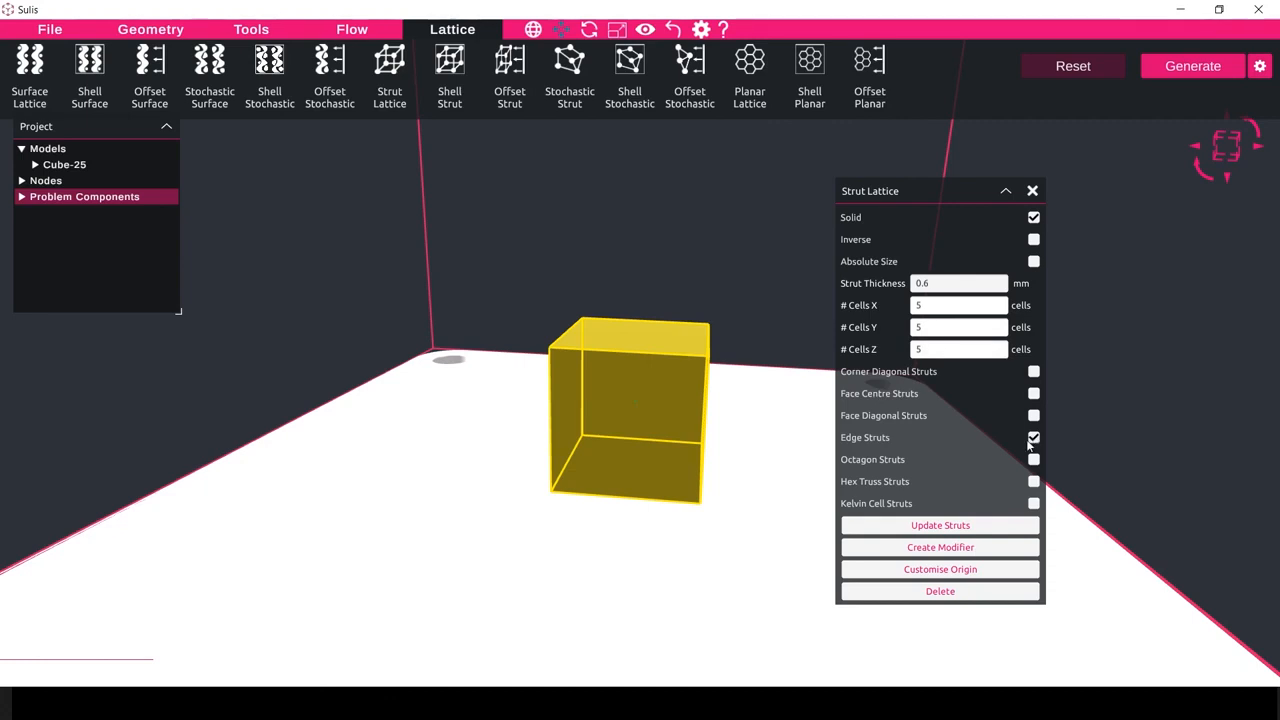
- Check the reference lattice render, replace the edge struts with Kelvin cell struts, and update the lattice
{"action": "left_click", "coordinate": [770, 703]}
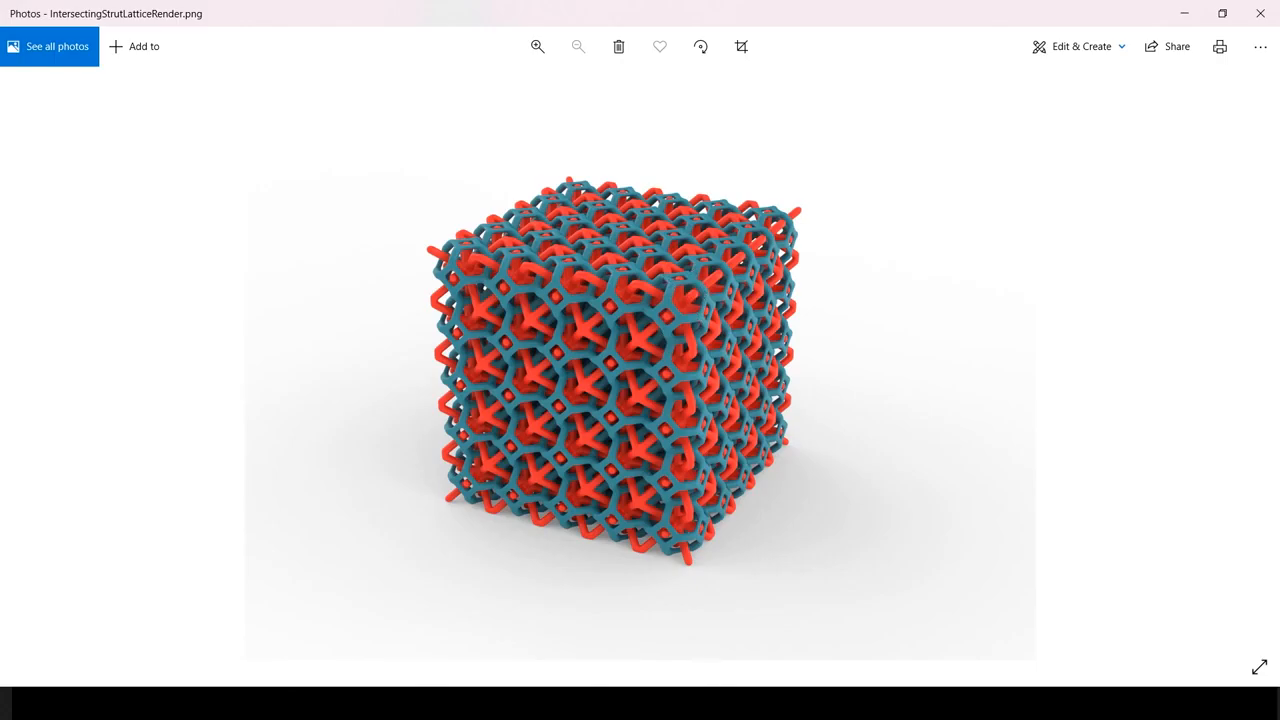
{"action": "left_click", "coordinate": [770, 703]}
{"action": "left_click", "coordinate": [1034, 438]}
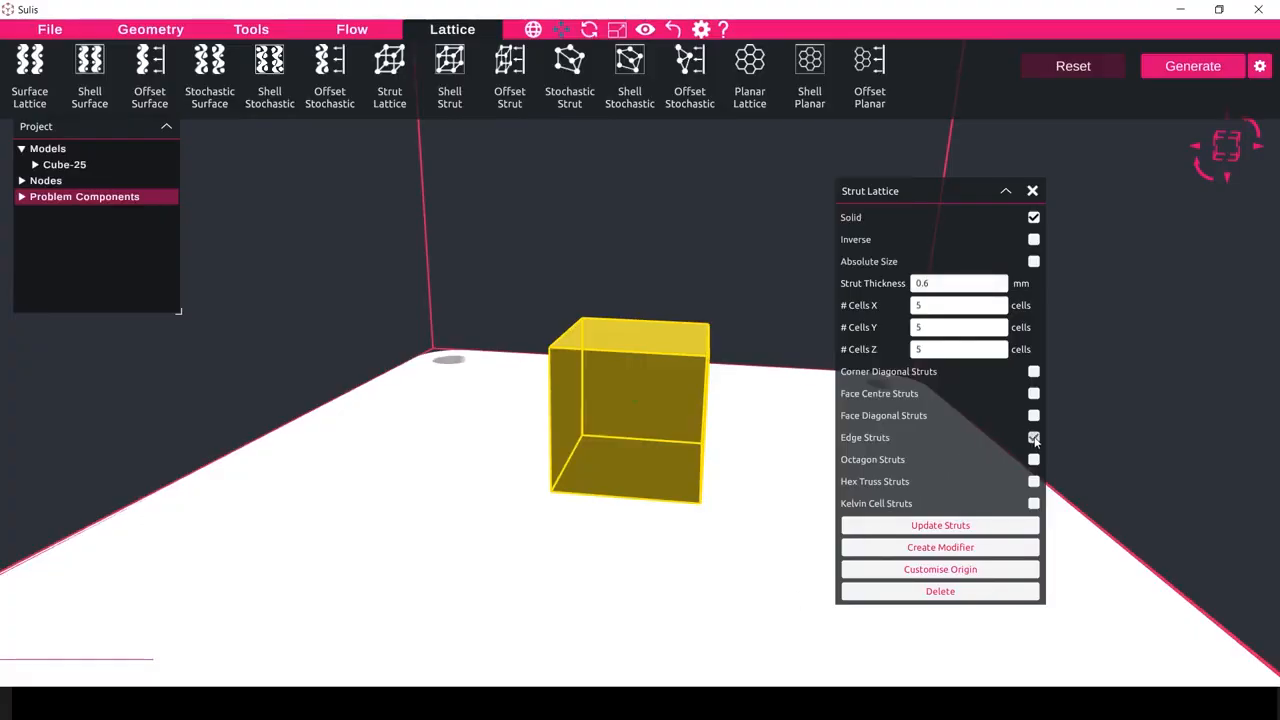
{"action": "left_click", "coordinate": [1034, 504]}
{"action": "left_click", "coordinate": [935, 530]}
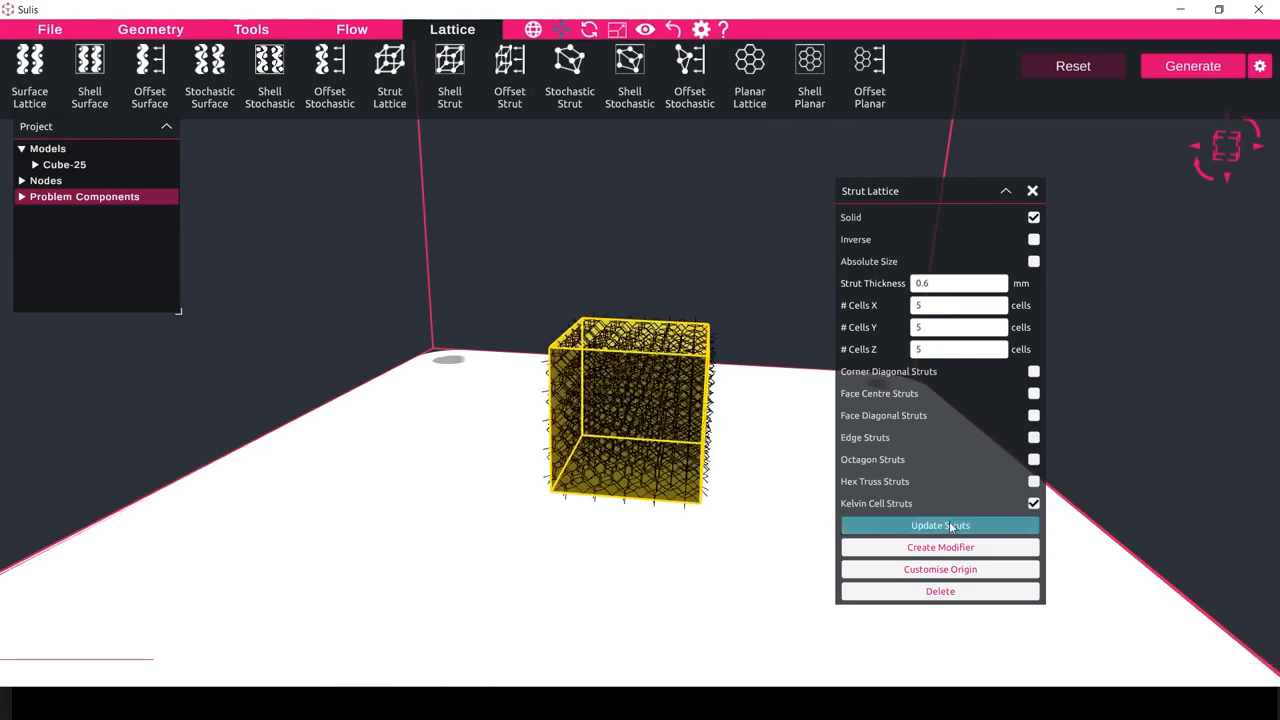
{"action": "middle_click_drag", "start_coordinate": [505, 545], "coordinate": [531, 486]}
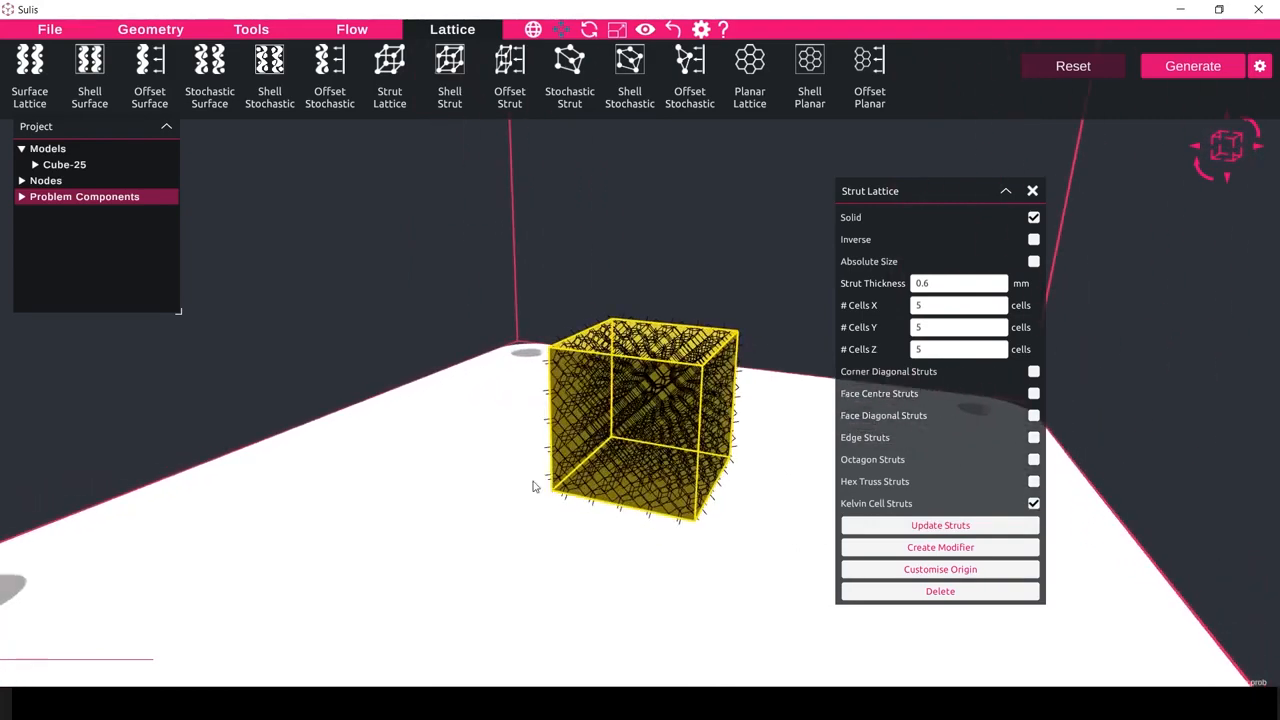
{"action": "left_click", "coordinate": [520, 538]}
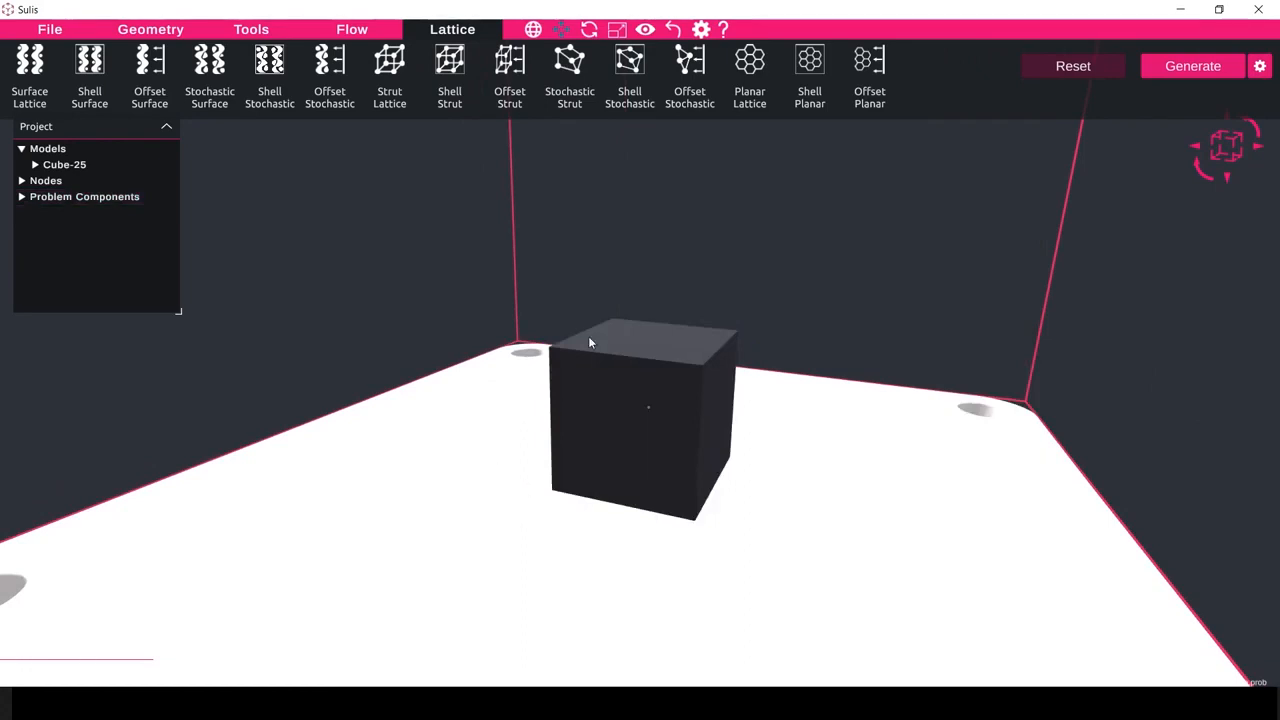
- Duplicate Cube-25 together with its strut lattice
{"action": "left_click", "coordinate": [55, 166]}
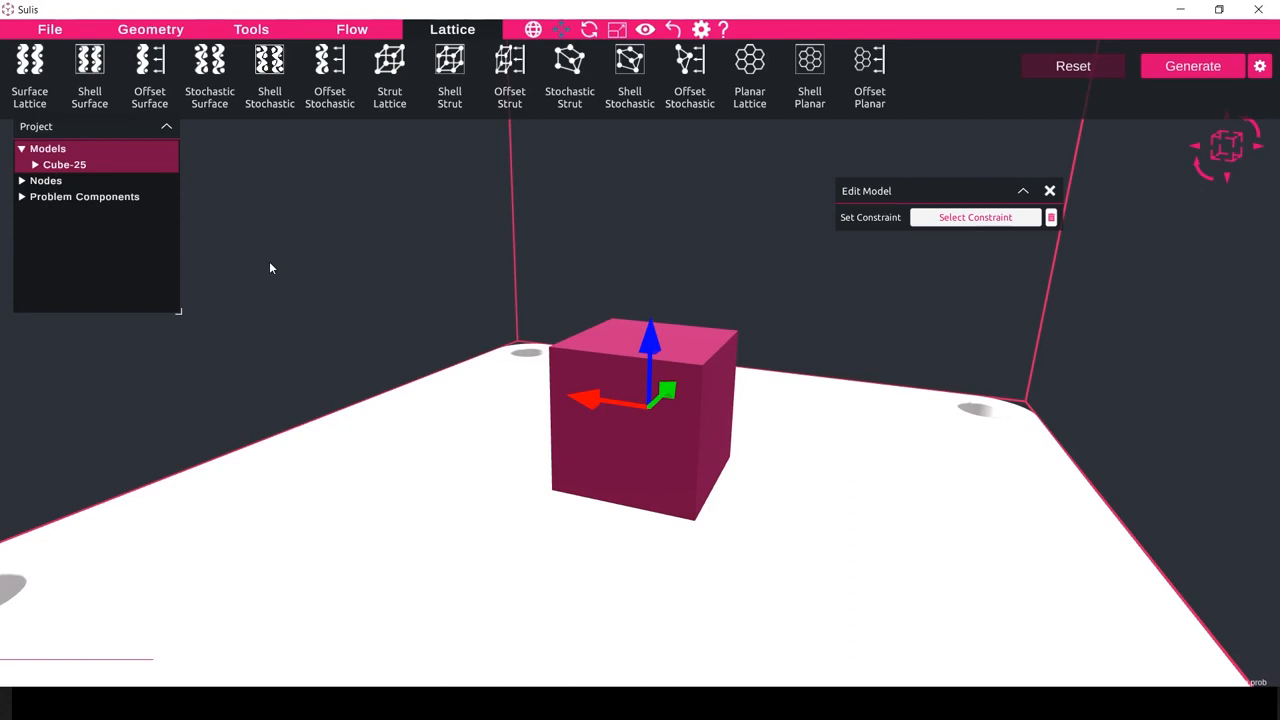
{"action": "key", "text": "ctrl+v"}
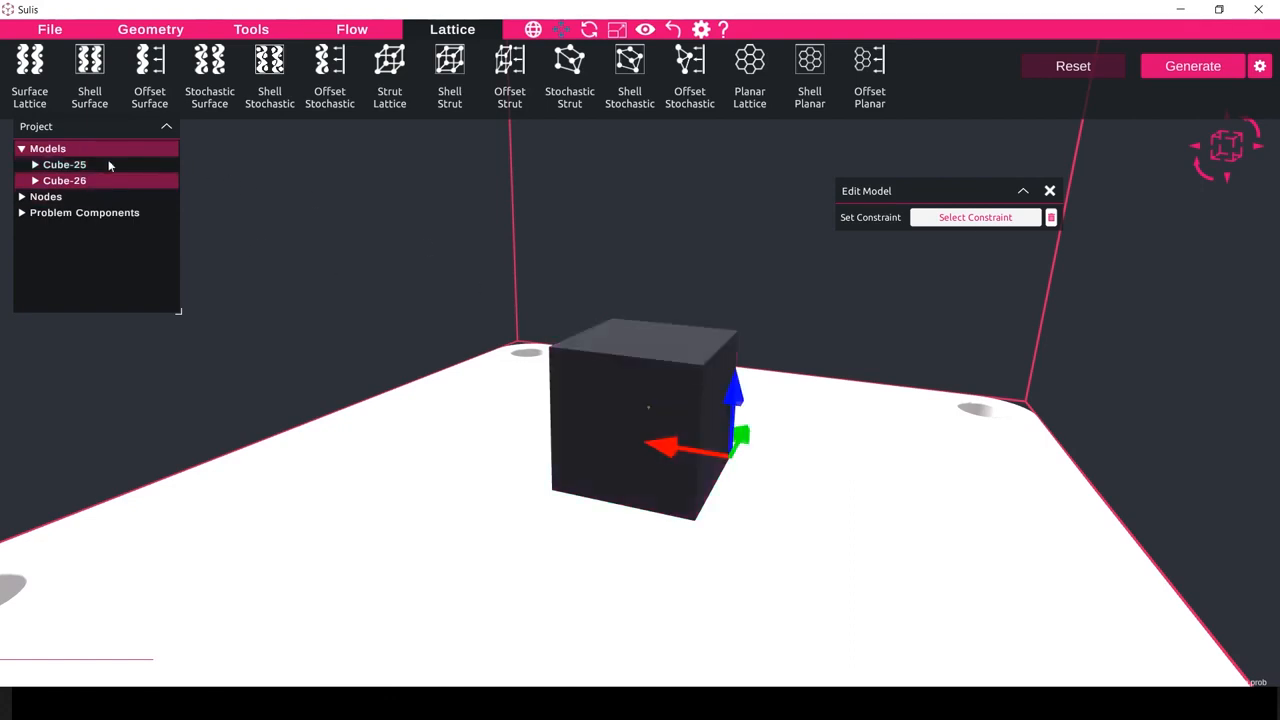
{"action": "left_click", "coordinate": [35, 181]}
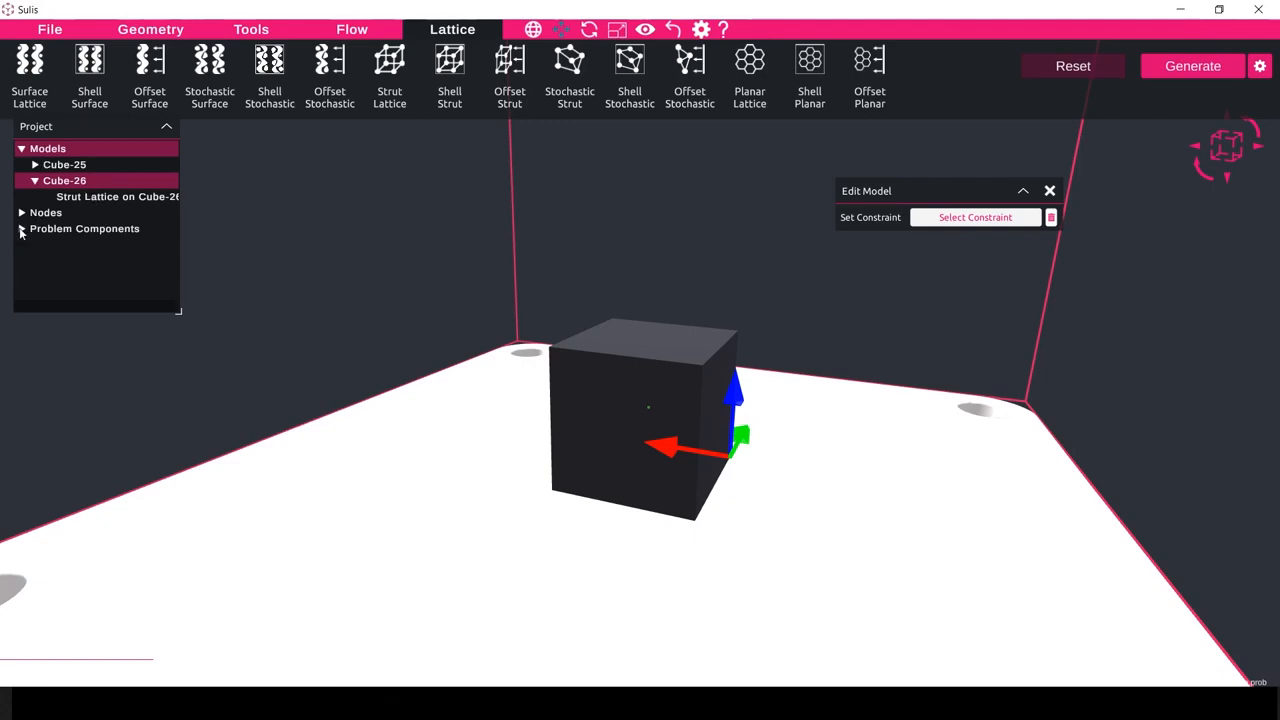
- Compare the original cube's strut lattice with the one on the duplicated cube
{"action": "left_click", "coordinate": [21, 229]}
{"action": "left_click", "coordinate": [35, 245]}
{"action": "left_click", "coordinate": [119, 262]}
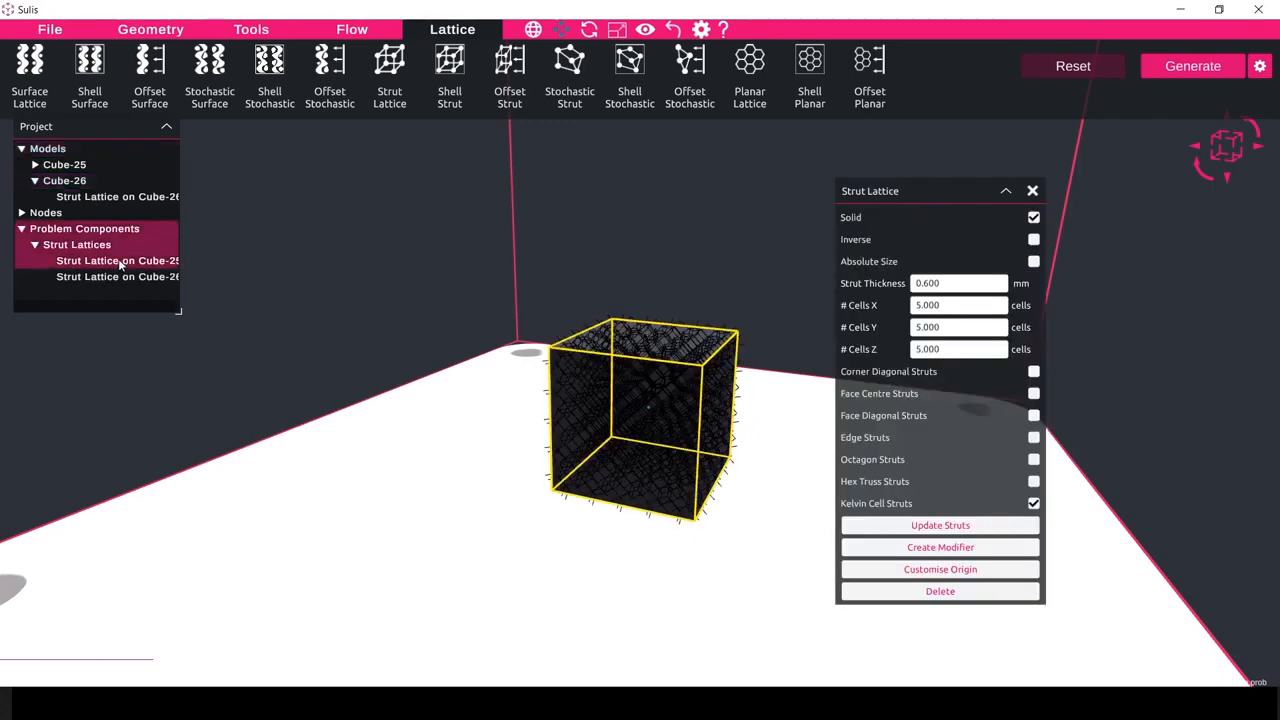
{"action": "left_click", "coordinate": [124, 277]}
{"action": "left_click", "coordinate": [124, 263]}
{"action": "left_click", "coordinate": [123, 276]}
{"action": "left_click", "coordinate": [124, 263]}
{"action": "left_click", "coordinate": [128, 279]}
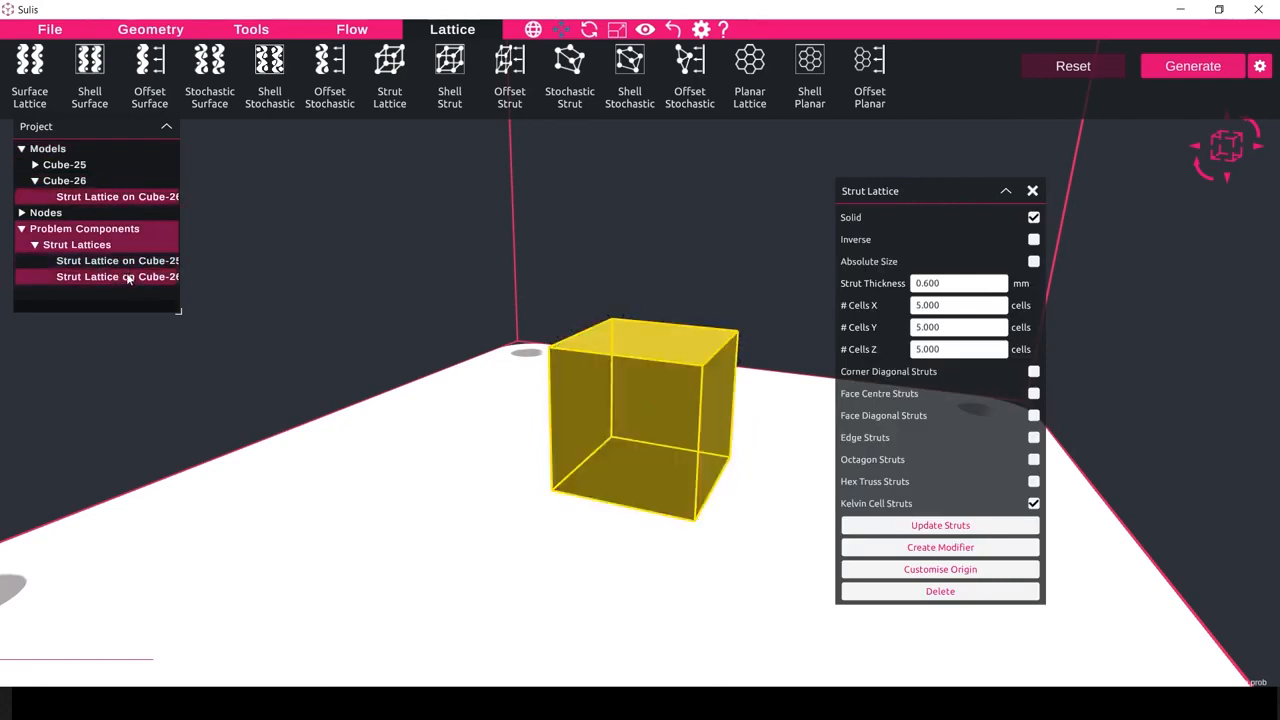
{"action": "left_click", "coordinate": [129, 264]}
{"action": "left_click", "coordinate": [130, 274]}
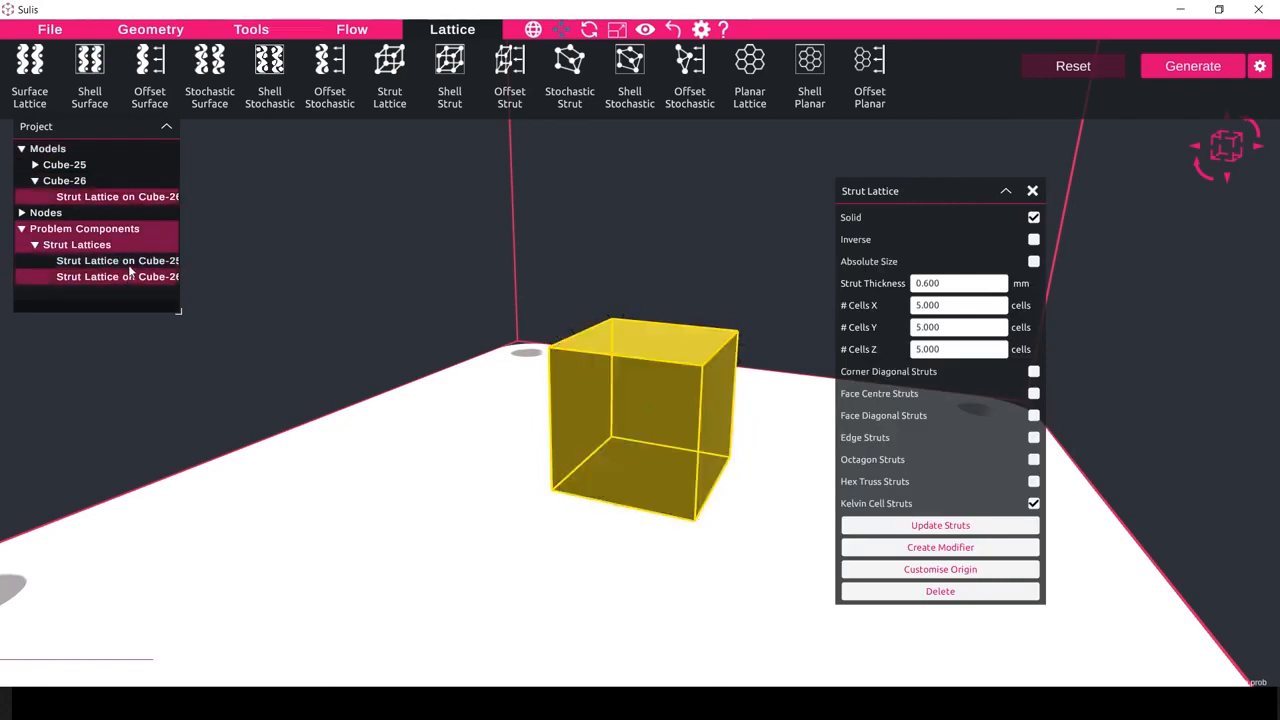
{"action": "left_click", "coordinate": [130, 262]}
- Replace the Kelvin cell struts of the Cube-26 lattice with face centre and corner diagonal struts, and update the struts
{"action": "left_click", "coordinate": [132, 277]}
{"action": "left_click", "coordinate": [917, 527]}
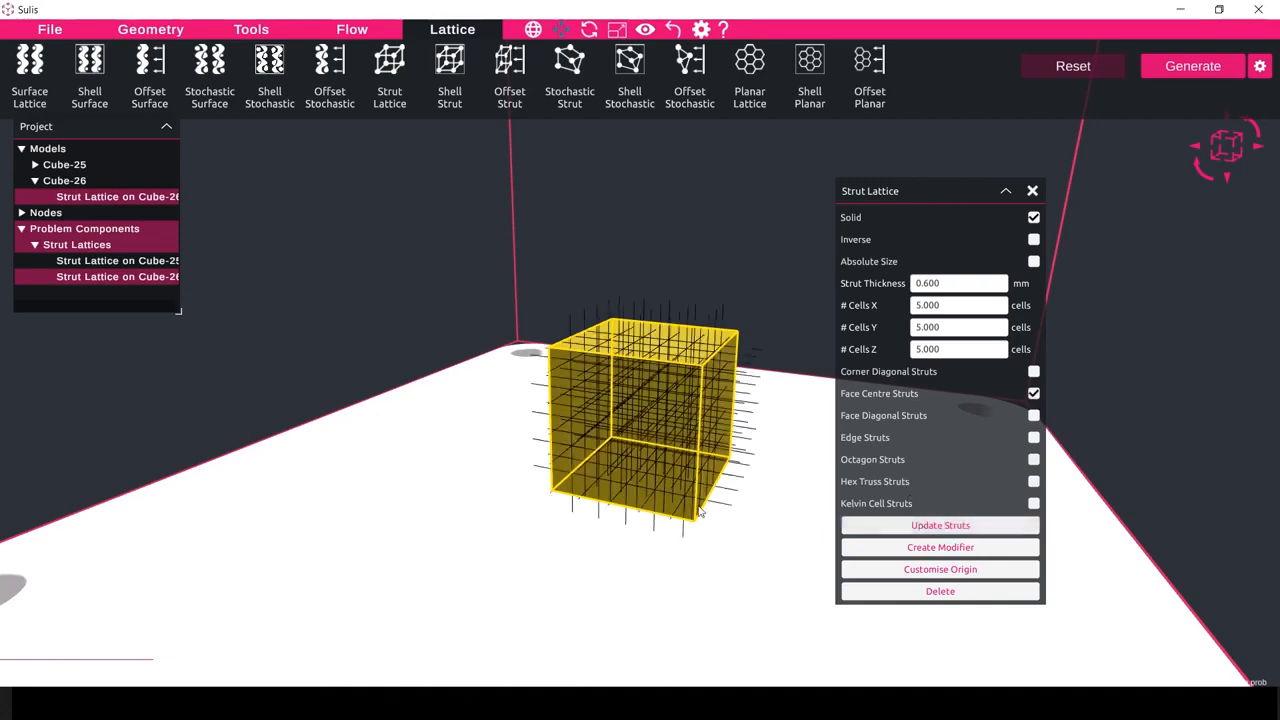
{"action": "scroll", "coordinate": [585, 372], "scroll_direction": "up", "scroll_amount": 3}
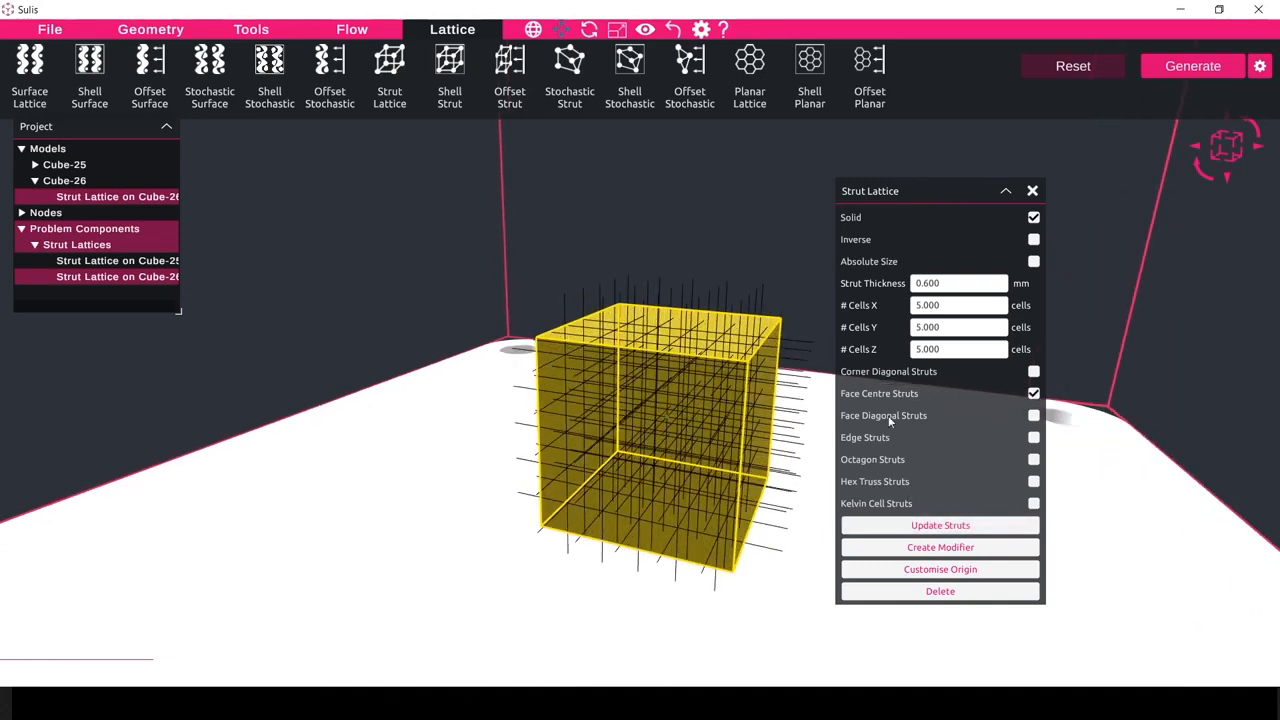
{"action": "left_click", "coordinate": [1033, 371]}
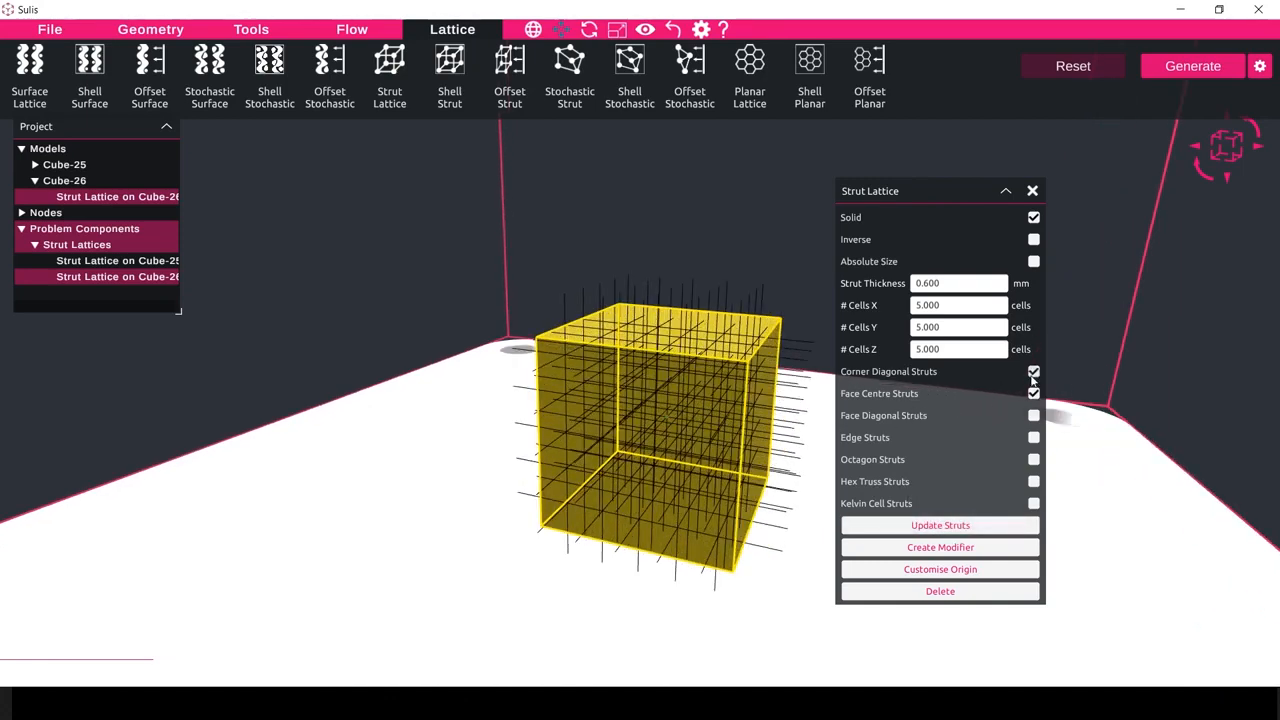
{"action": "left_click", "coordinate": [957, 525]}
{"action": "scroll", "coordinate": [674, 494], "scroll_direction": "down", "scroll_amount": 2}
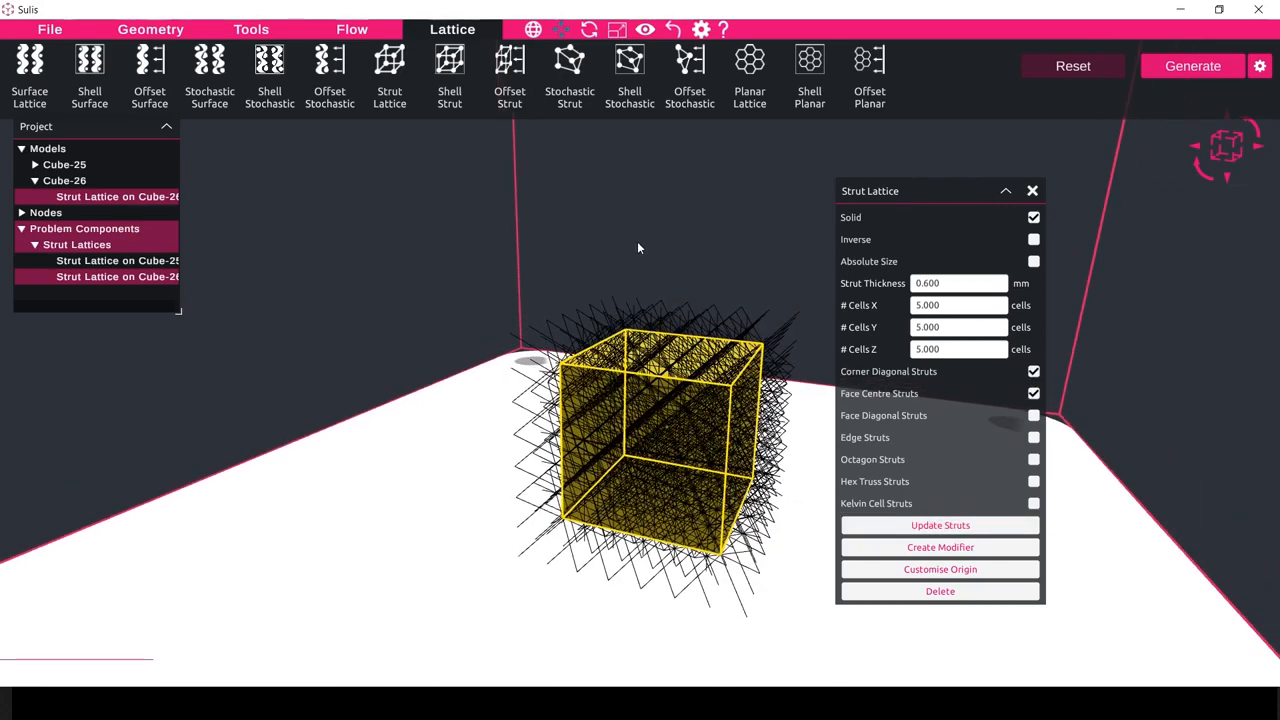
- Review the Kelvin cell lattice on Cube-25 against the face centre and corner diagonal lattice on Cube-26
{"action": "left_click", "coordinate": [66, 261]}
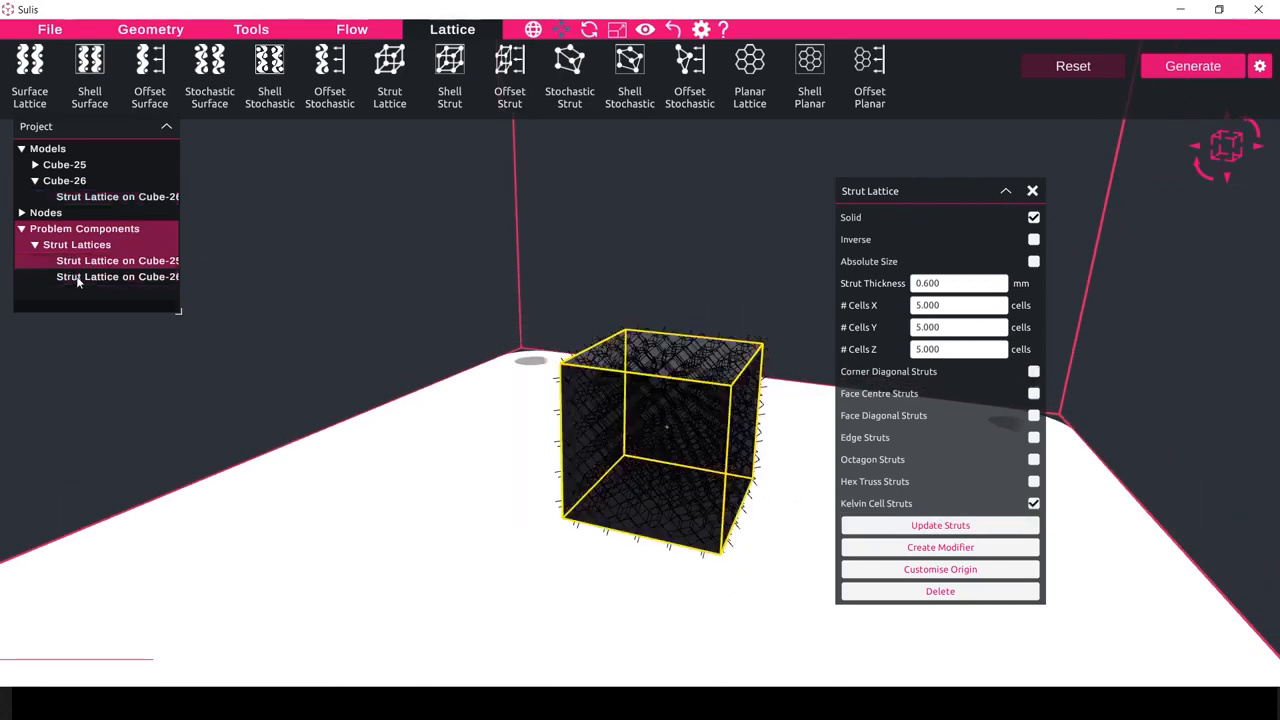
{"action": "left_click", "coordinate": [78, 277]}
{"action": "left_click", "coordinate": [83, 264]}
{"action": "left_click", "coordinate": [87, 278]}
{"action": "left_click", "coordinate": [95, 265]}
{"action": "left_click", "coordinate": [462, 249]}
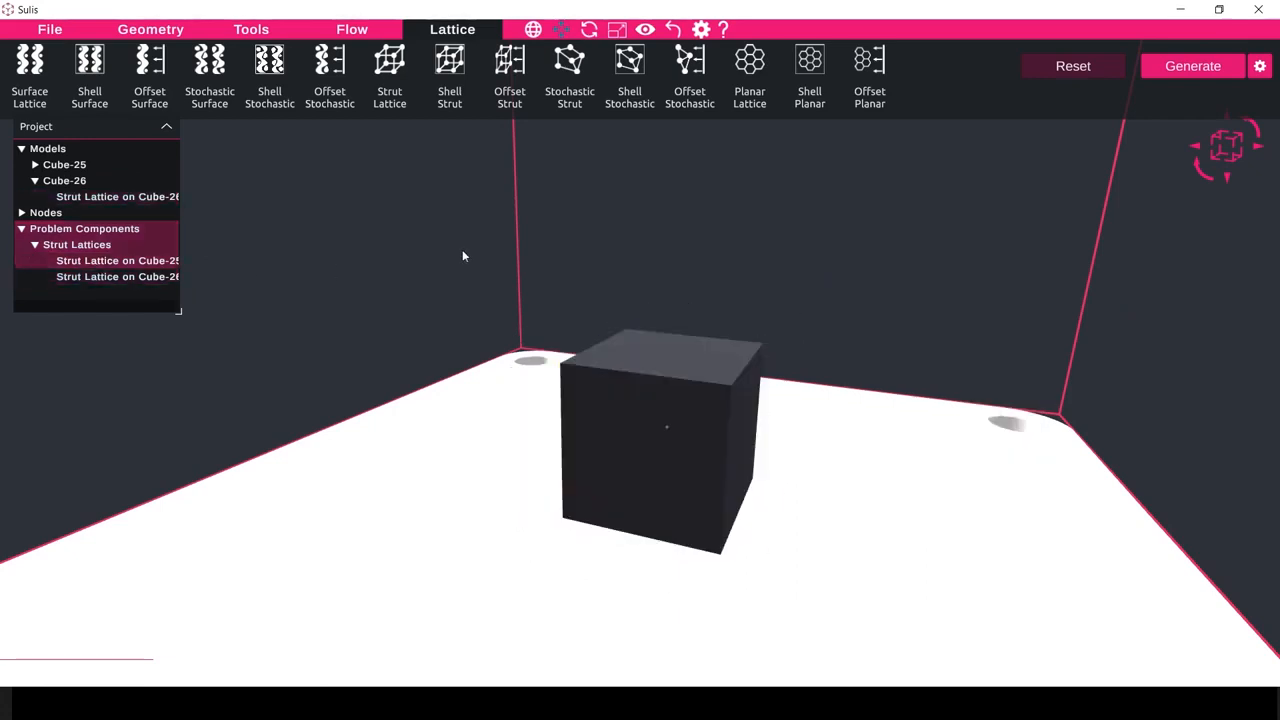
- Generate the geometry of both strut lattices at a resolution of 0.2 mm
{"action": "left_click", "coordinate": [1258, 68]}
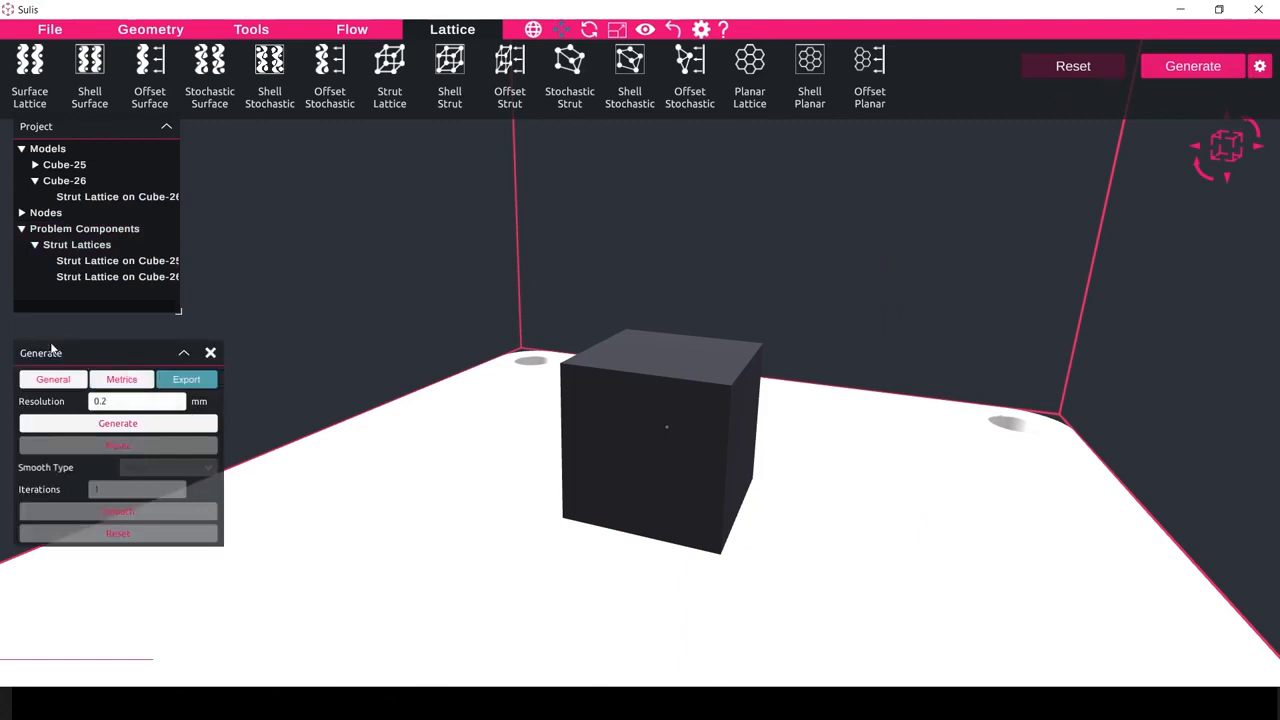
{"action": "left_click_drag", "start_coordinate": [80, 352], "coordinate": [230, 214]}
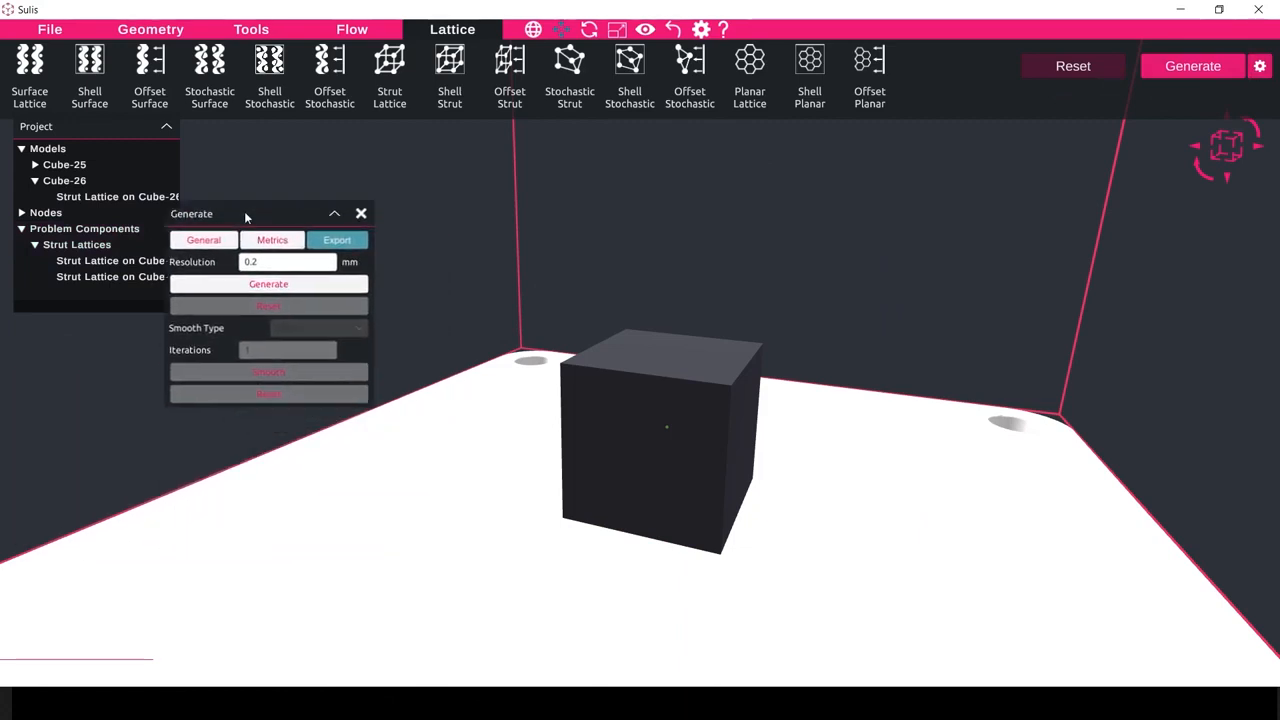
{"action": "left_click", "coordinate": [276, 286]}
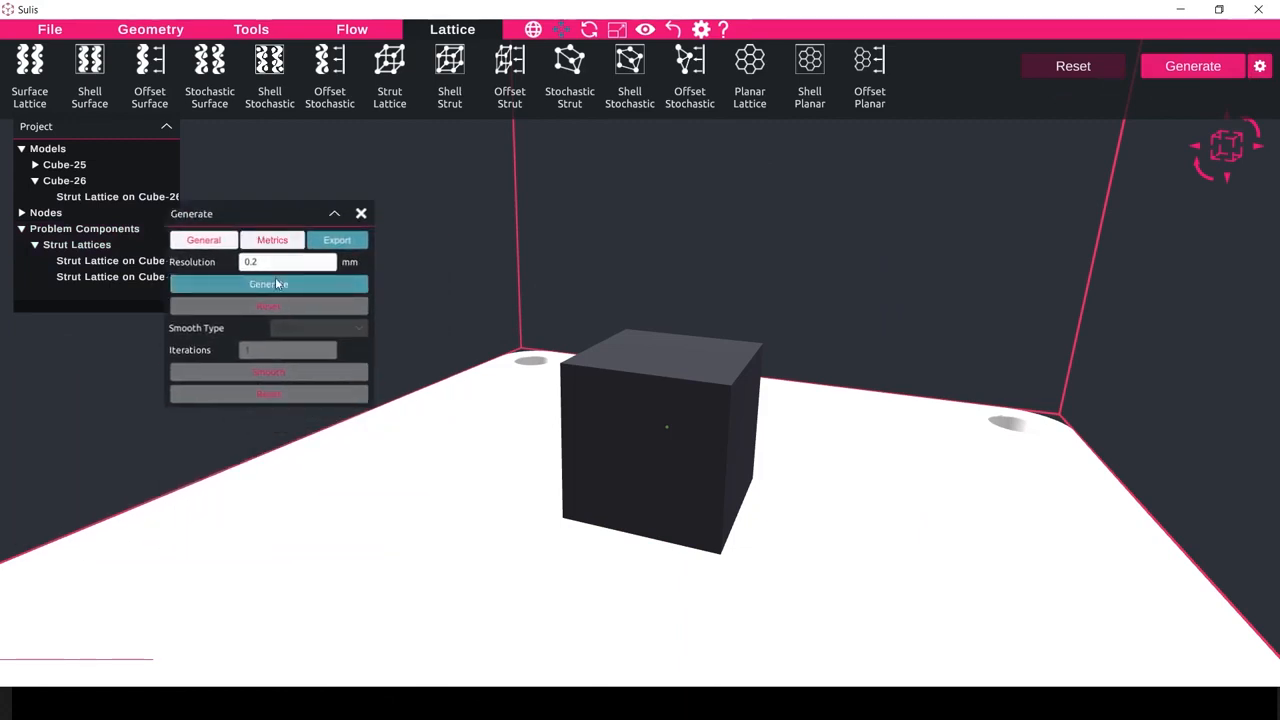
{"action": "left_click", "coordinate": [126, 262]}
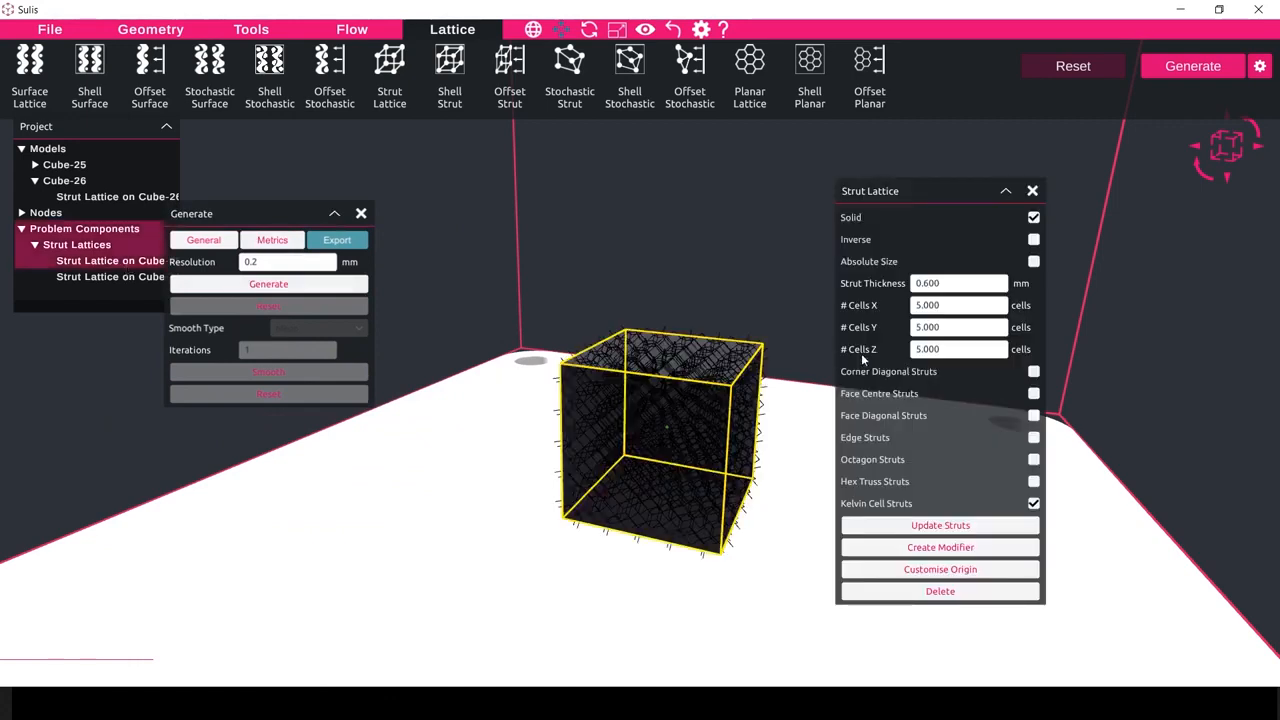
{"action": "left_click", "coordinate": [266, 288]}
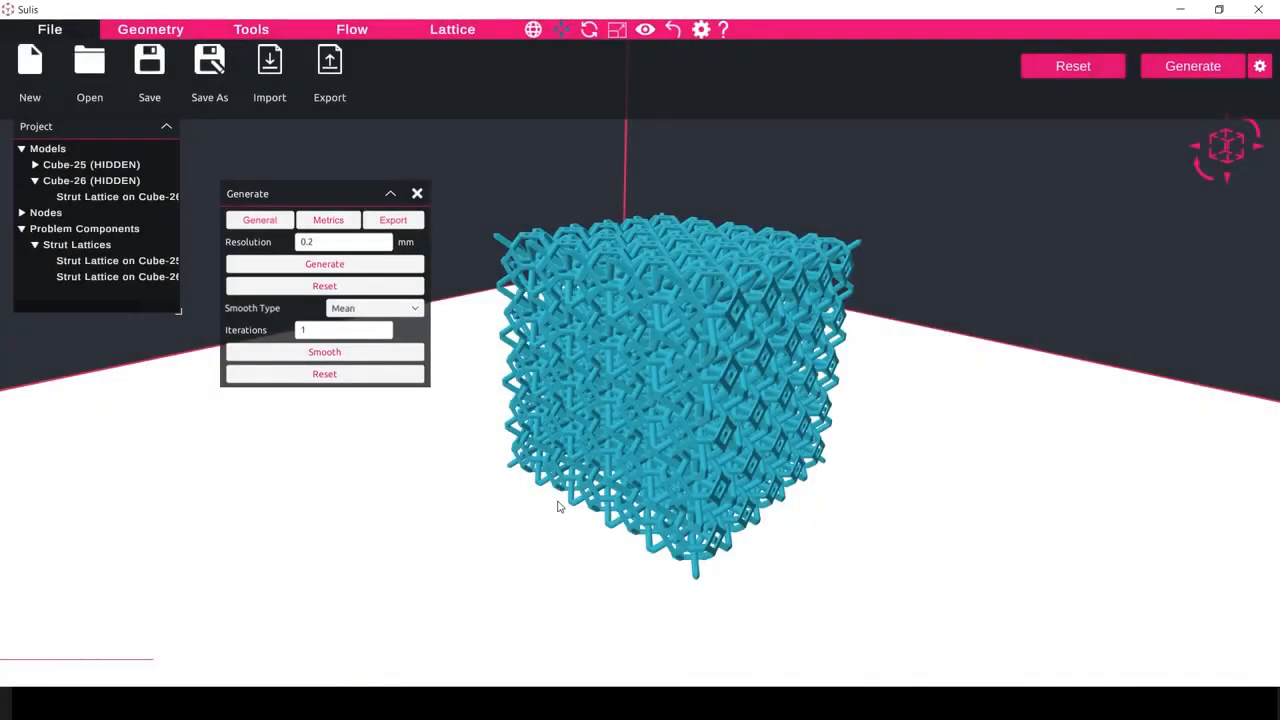
{"action": "left_click_drag", "start_coordinate": [634, 468], "coordinate": [663, 391]}
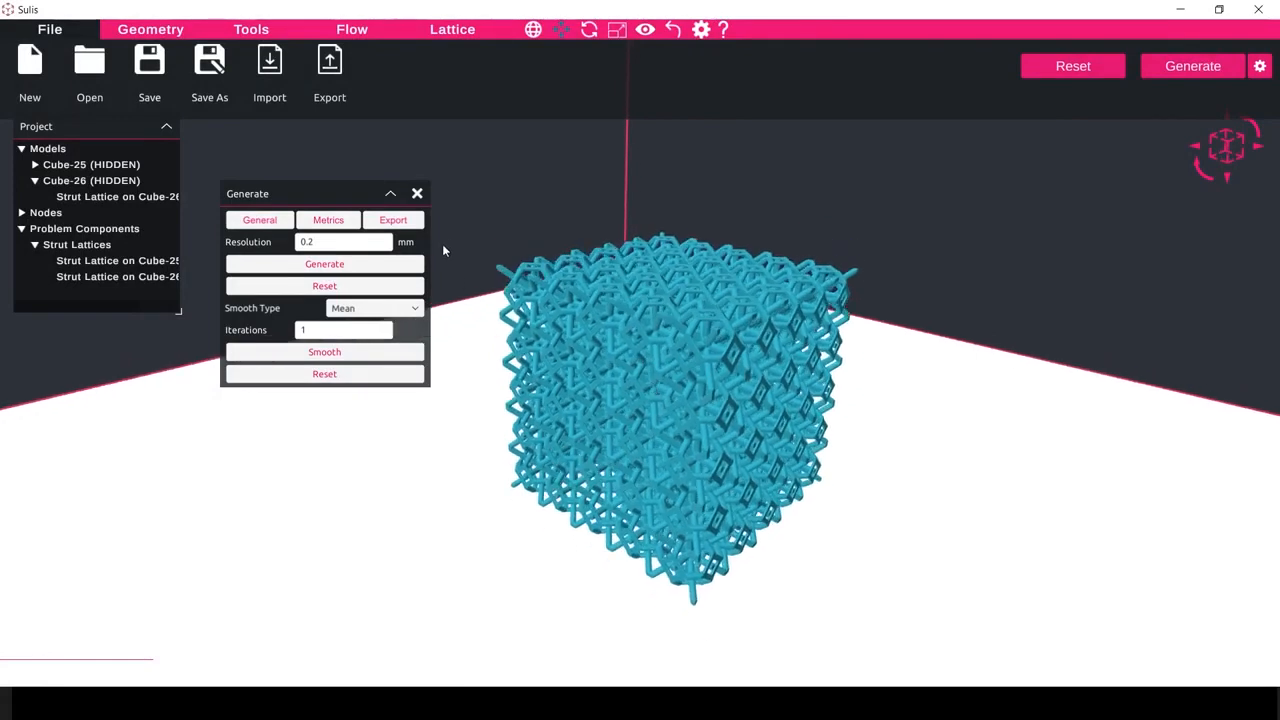
- Create a new model from the generated lattices with Decimate and Filter particles enabled
{"action": "left_click", "coordinate": [408, 229]}
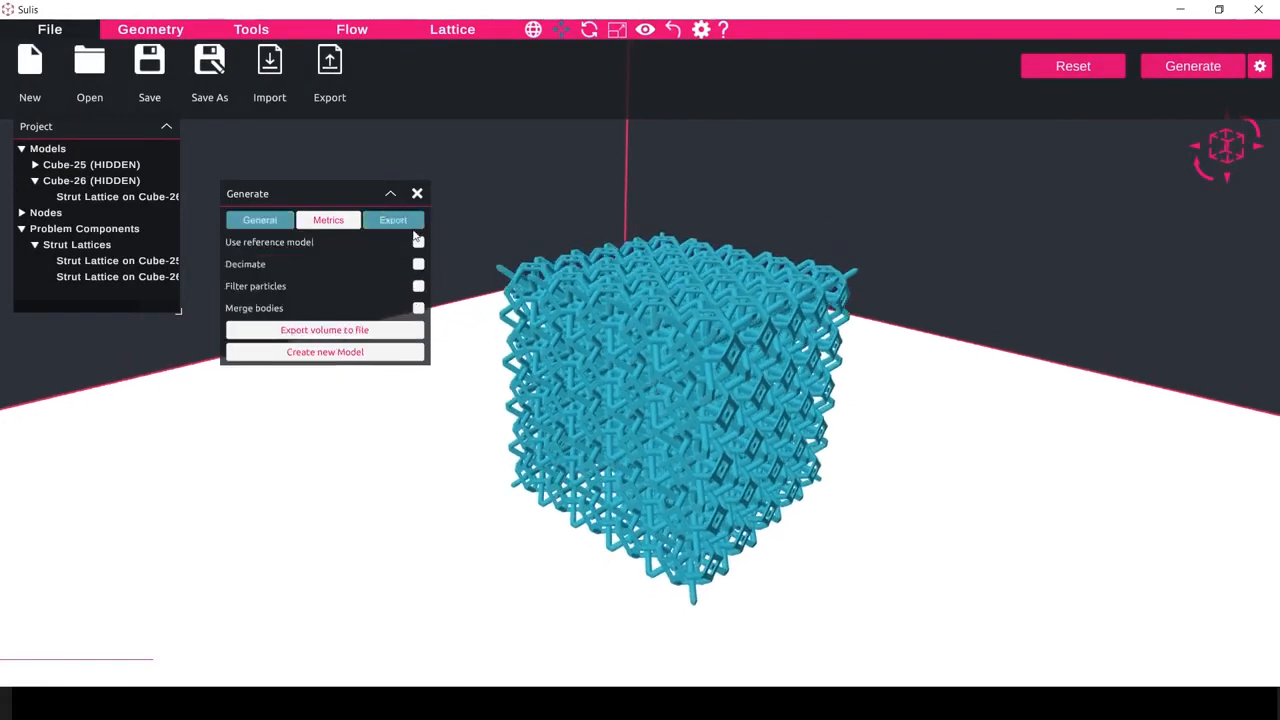
{"action": "left_click", "coordinate": [419, 263]}
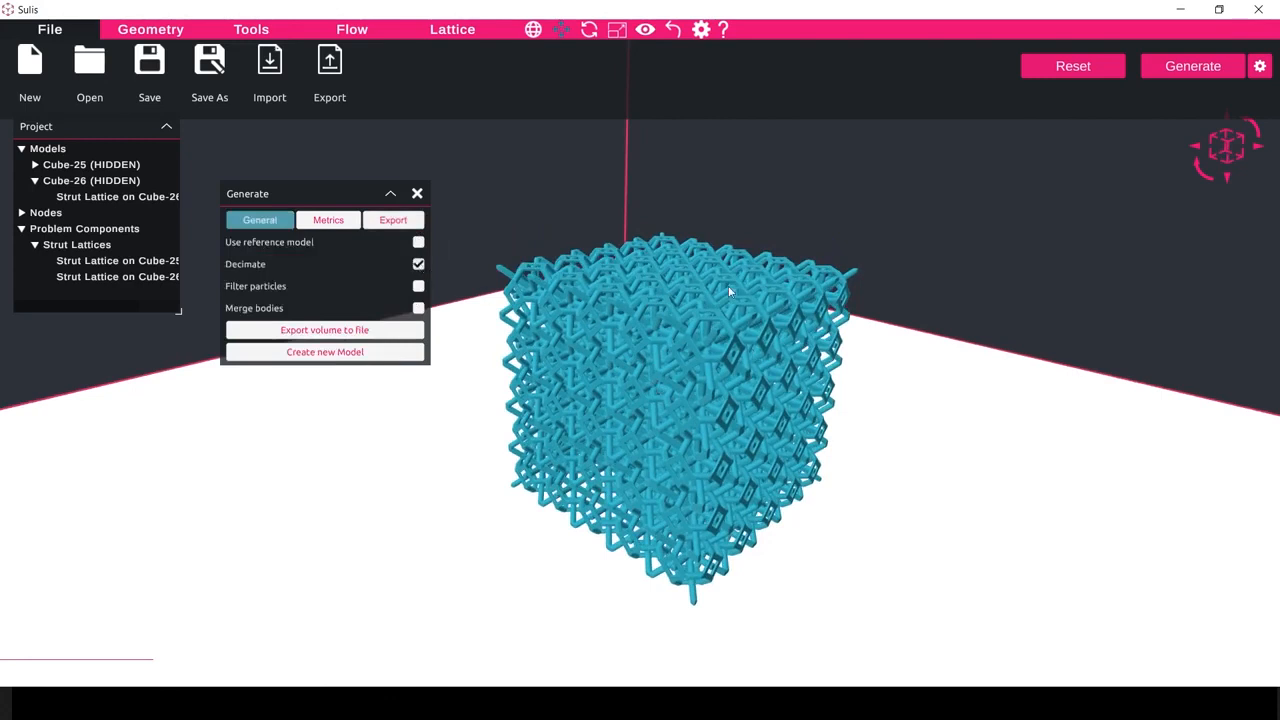
{"action": "left_click", "coordinate": [418, 287]}
{"action": "middle_click_drag", "start_coordinate": [741, 470], "coordinate": [593, 436]}
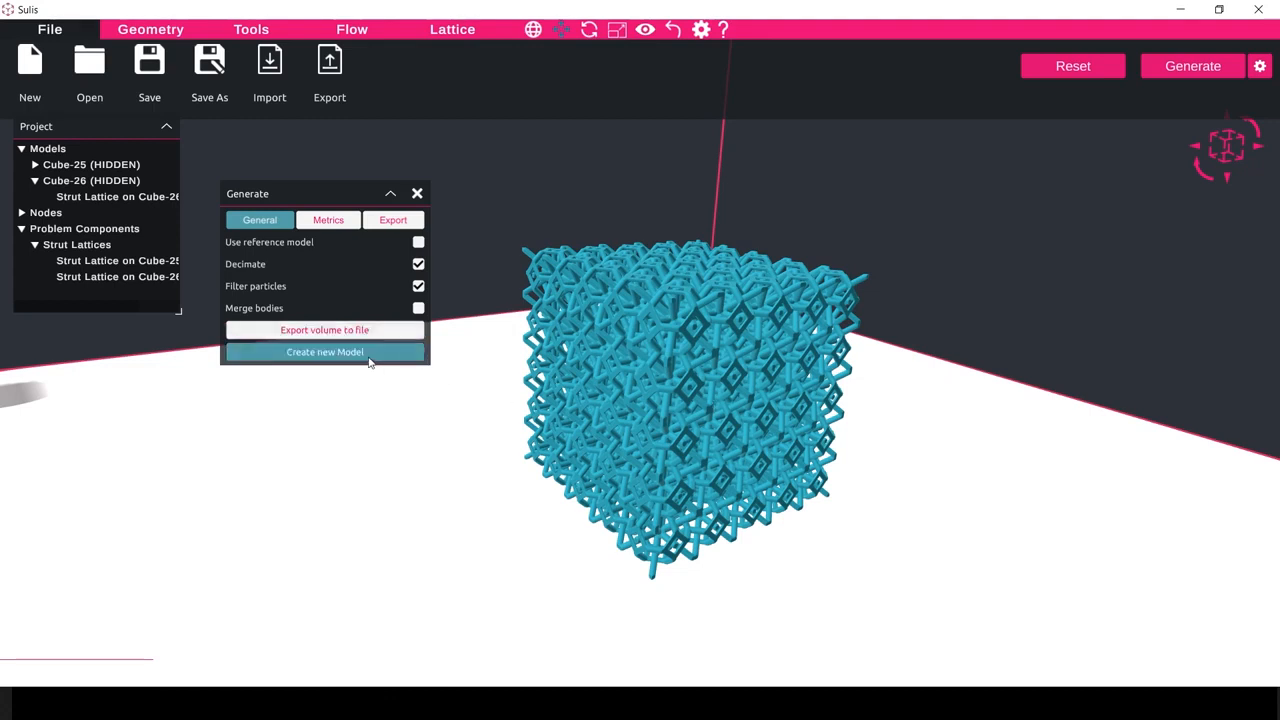
{"action": "left_click", "coordinate": [368, 358]}
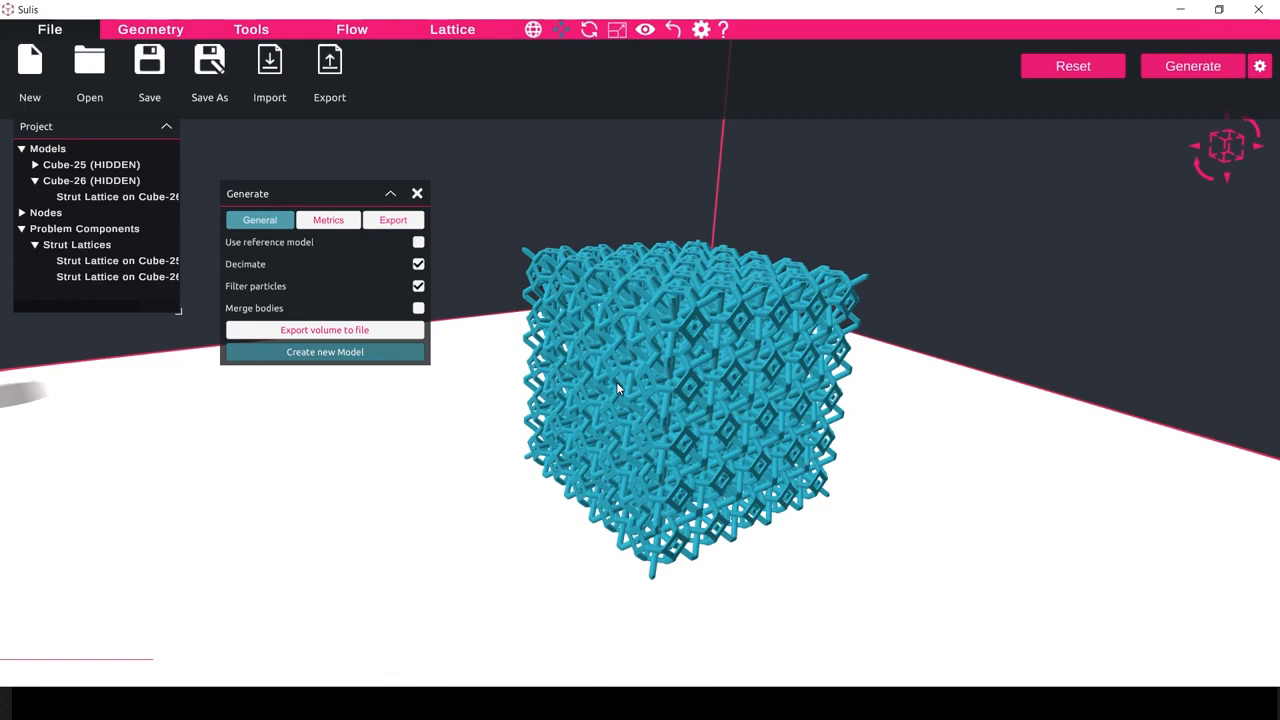
{"action": "scroll", "coordinate": [657, 309], "scroll_direction": "down", "scroll_amount": 3}
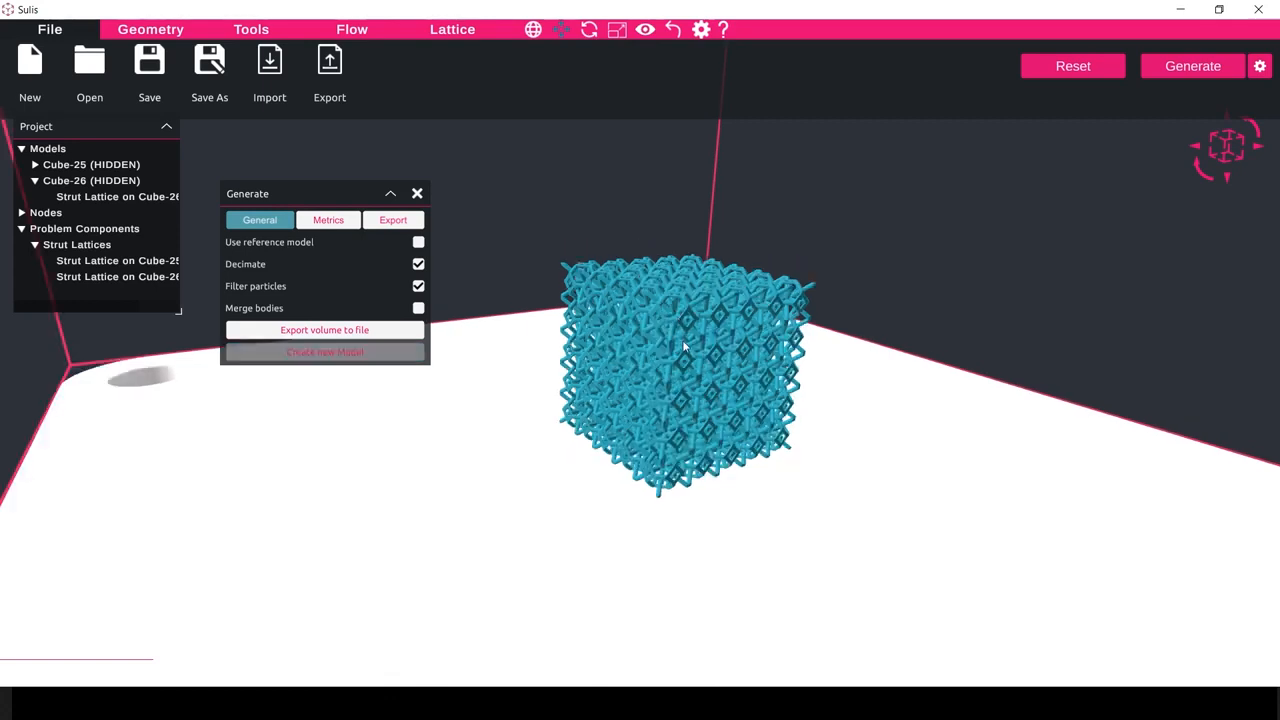
- Set the colour of GeneratedMesh-0, the Kelvin cell lattice mesh, to bright blue
{"action": "left_click_drag", "start_coordinate": [683, 347], "coordinate": [737, 400]}
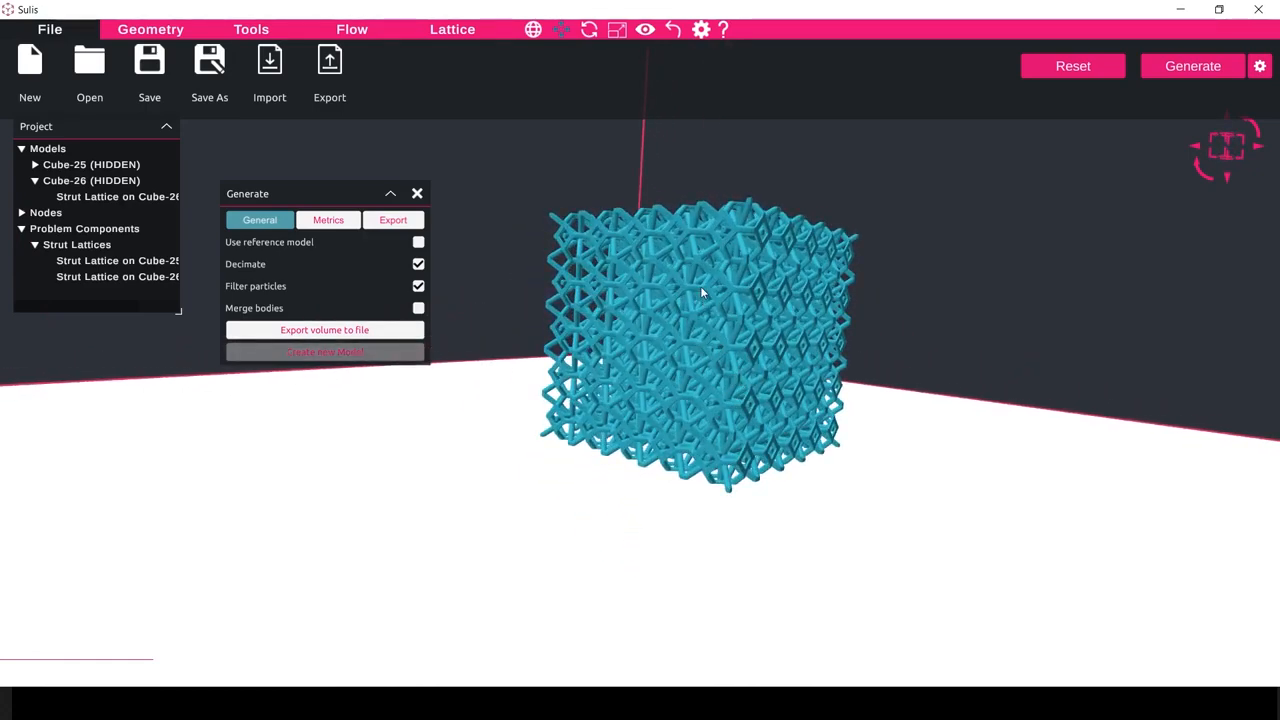
{"action": "left_click_drag", "start_coordinate": [702, 253], "coordinate": [701, 207]}
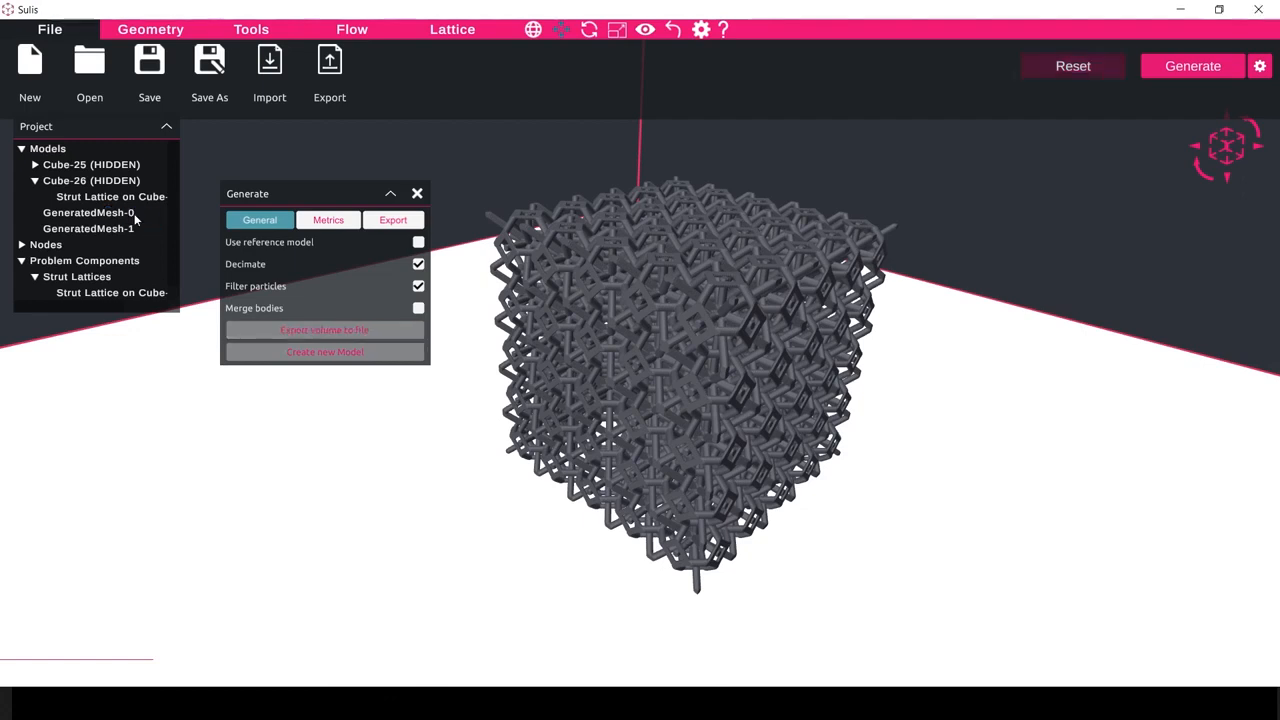
{"action": "left_click", "coordinate": [88, 213]}
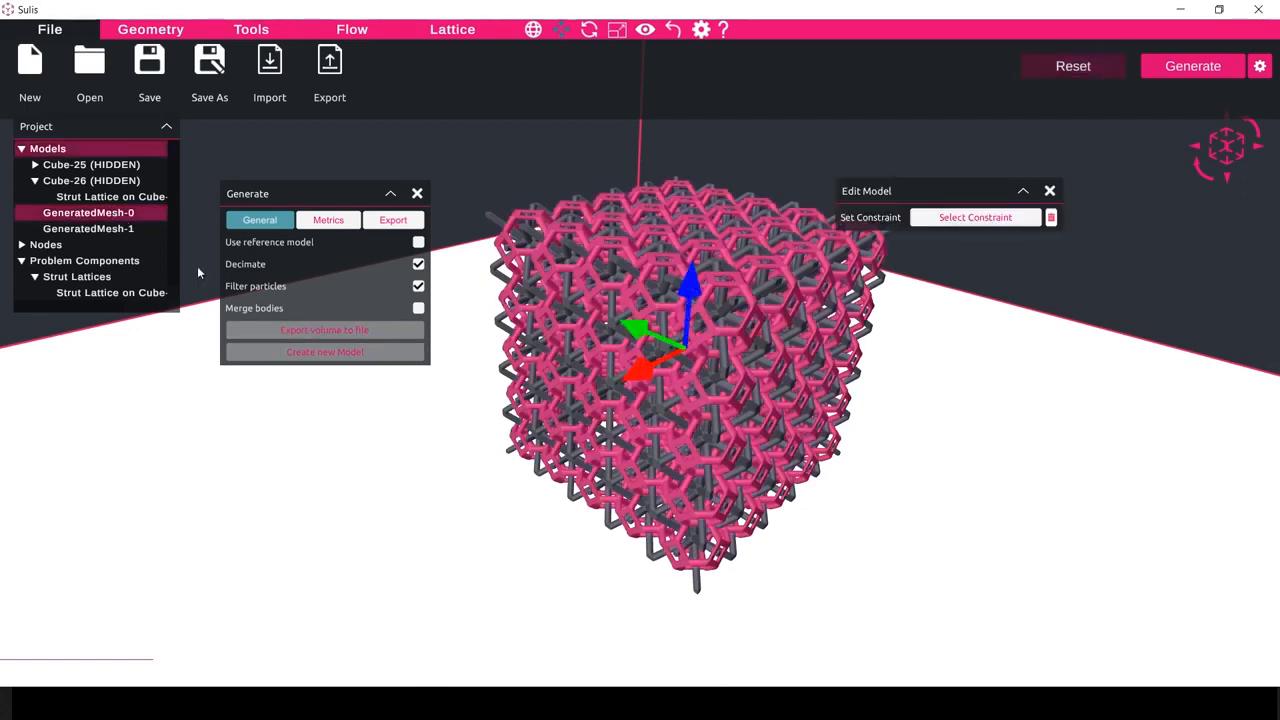
{"action": "right_click", "coordinate": [445, 471]}
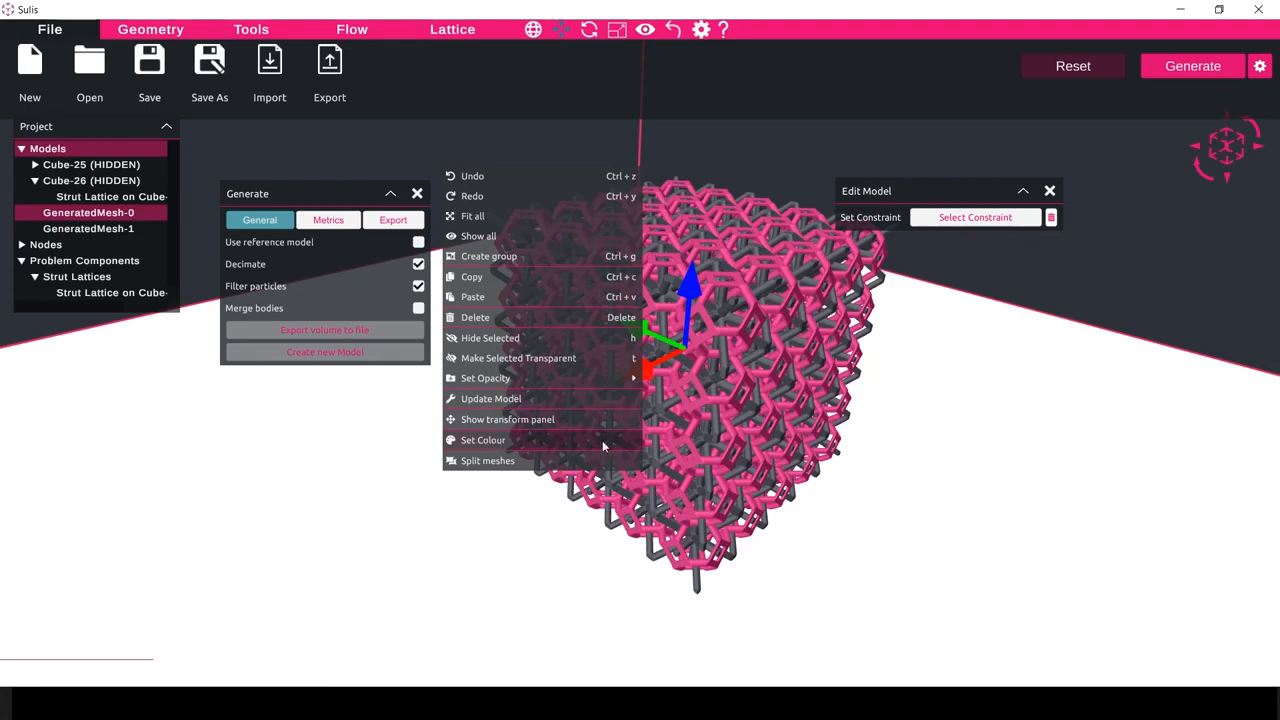
{"action": "left_click", "coordinate": [504, 441]}
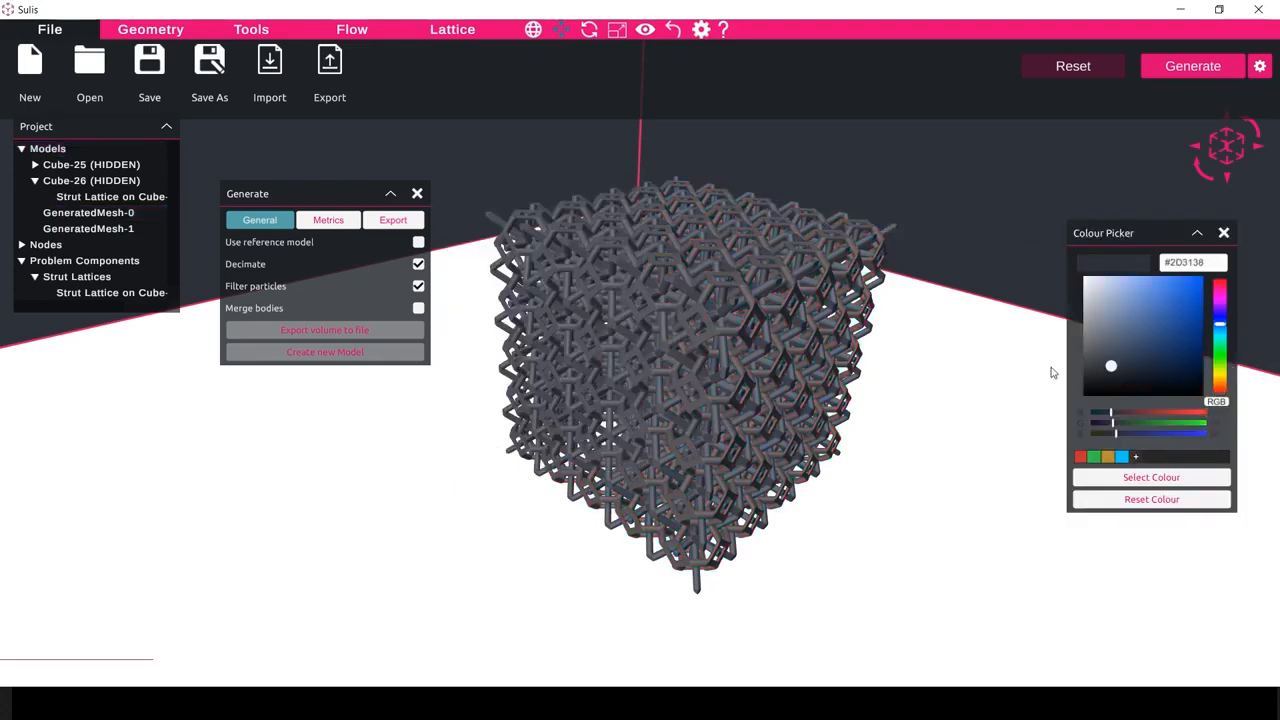
{"action": "left_click", "coordinate": [1184, 337]}
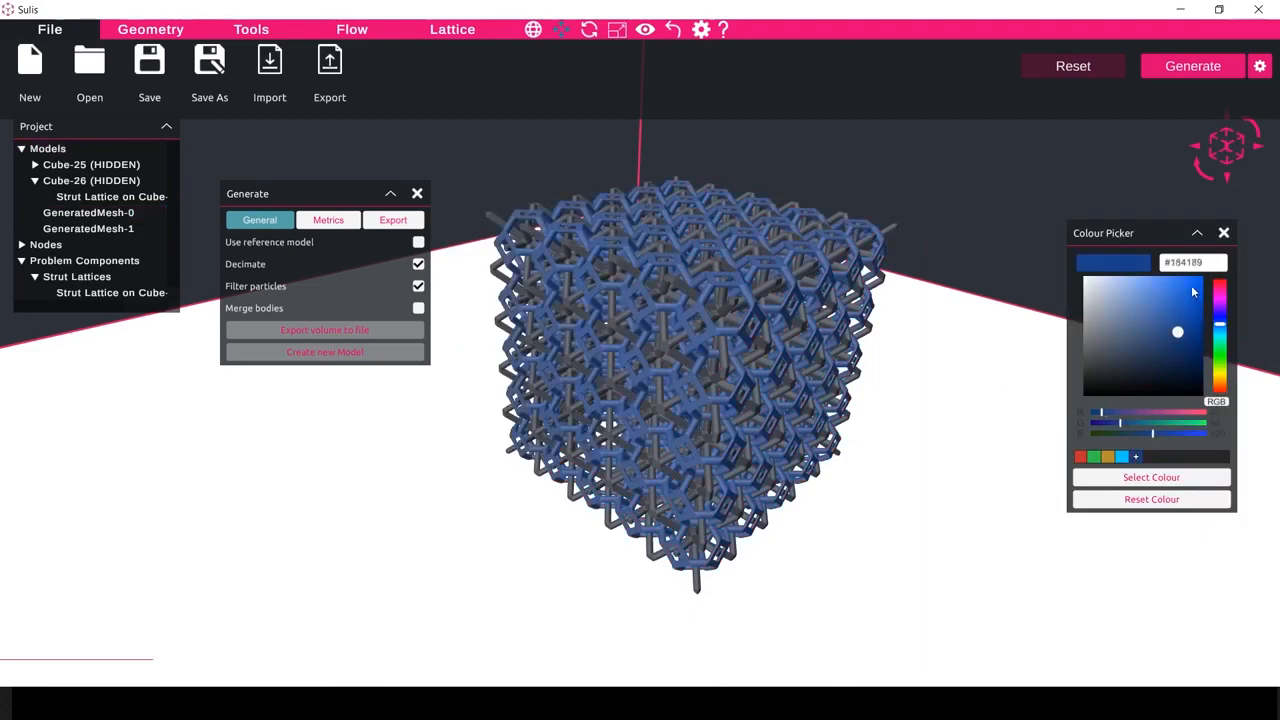
{"action": "left_click", "coordinate": [1191, 288]}
{"action": "left_click", "coordinate": [1189, 285]}
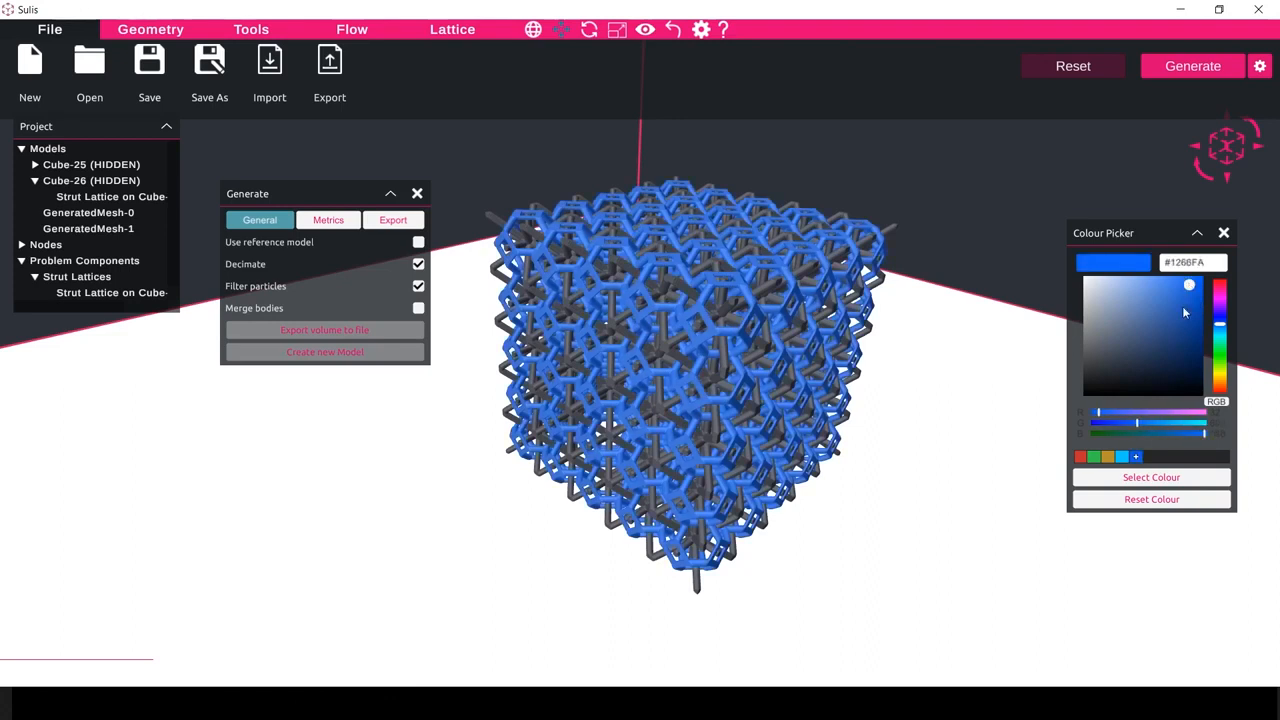
{"action": "left_click", "coordinate": [1163, 479]}
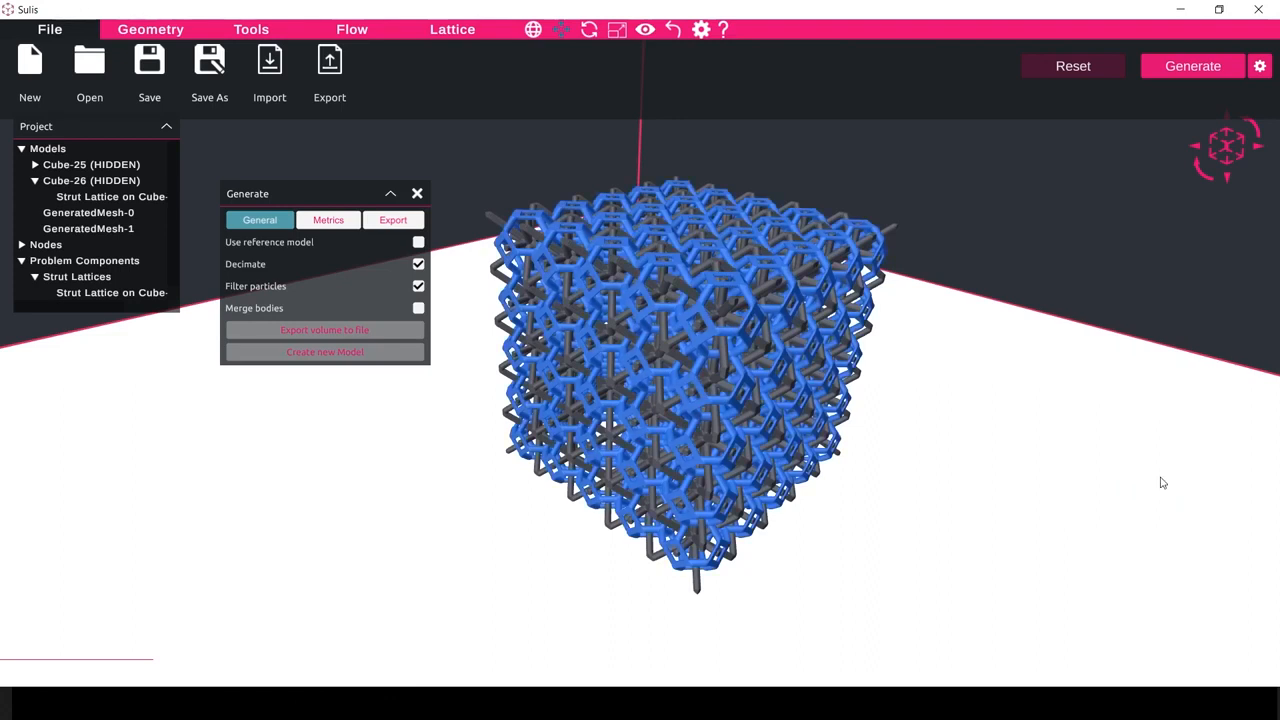
- Set the colour of GeneratedMesh-1, the face centre and corner diagonal lattice mesh, to red and inspect both interwoven lattices
{"action": "left_click", "coordinate": [87, 229]}
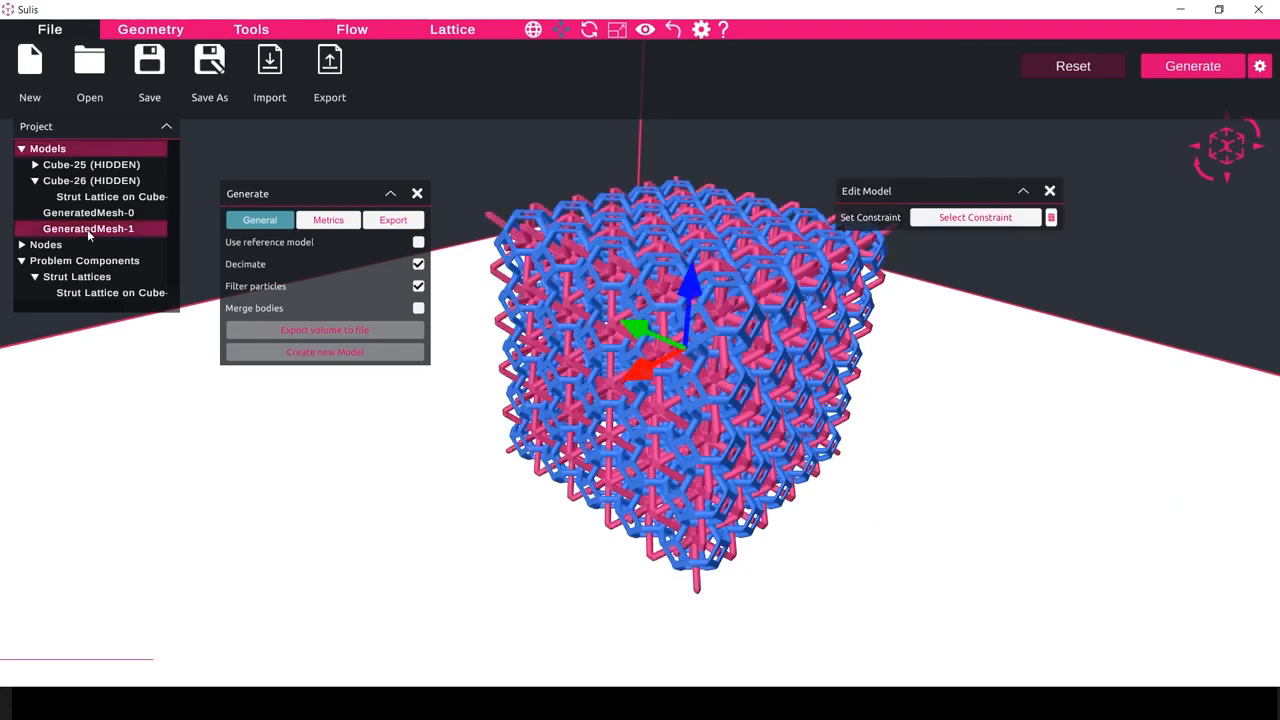
{"action": "right_click", "coordinate": [377, 543]}
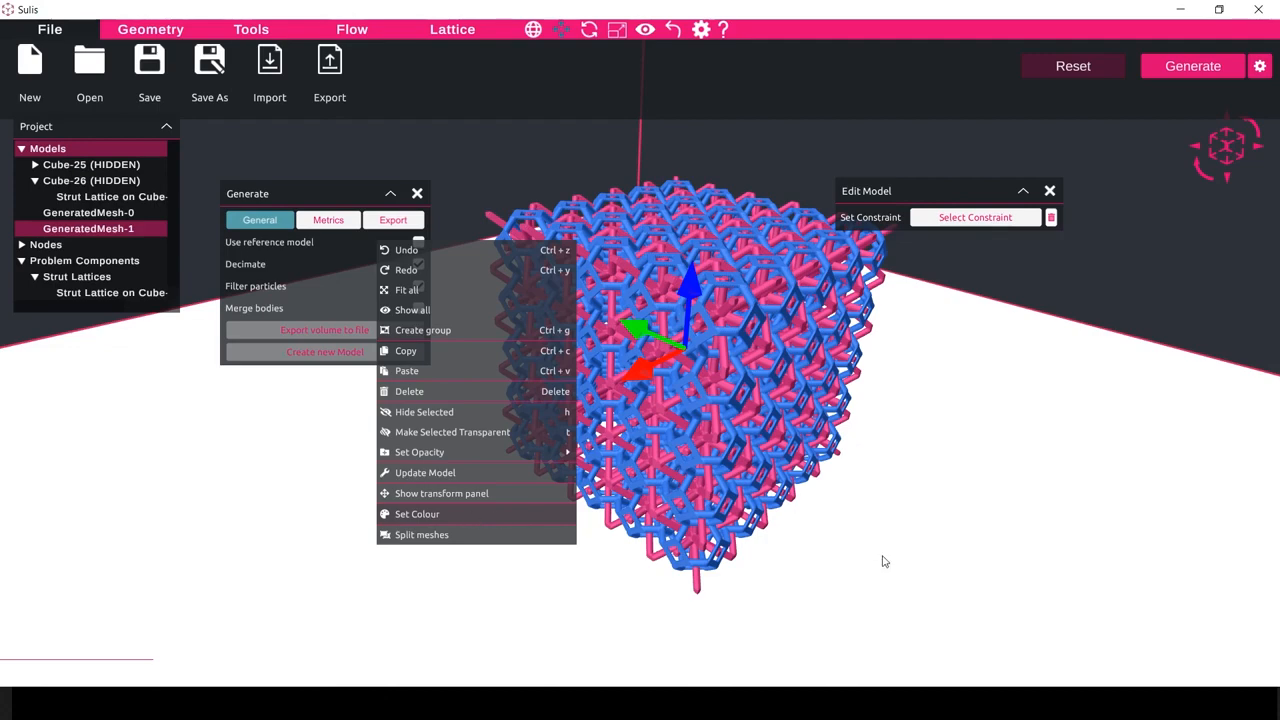
{"action": "left_click", "coordinate": [470, 513]}
{"action": "mouse_move", "coordinate": [1219, 325]}
{"action": "left_mouse_down"}
{"action": "mouse_move", "coordinate": [1219, 286]}
{"action": "mouse_move", "coordinate": [1194, 297]}
{"action": "left_mouse_up"}
{"action": "left_click", "coordinate": [1193, 307]}
{"action": "left_click", "coordinate": [1164, 484]}
{"action": "middle_click_drag", "start_coordinate": [772, 474], "coordinate": [892, 395]}
{"action": "middle_click_drag", "start_coordinate": [619, 519], "coordinate": [689, 506]}
{"action": "middle_click_drag", "start_coordinate": [582, 463], "coordinate": [748, 382]}
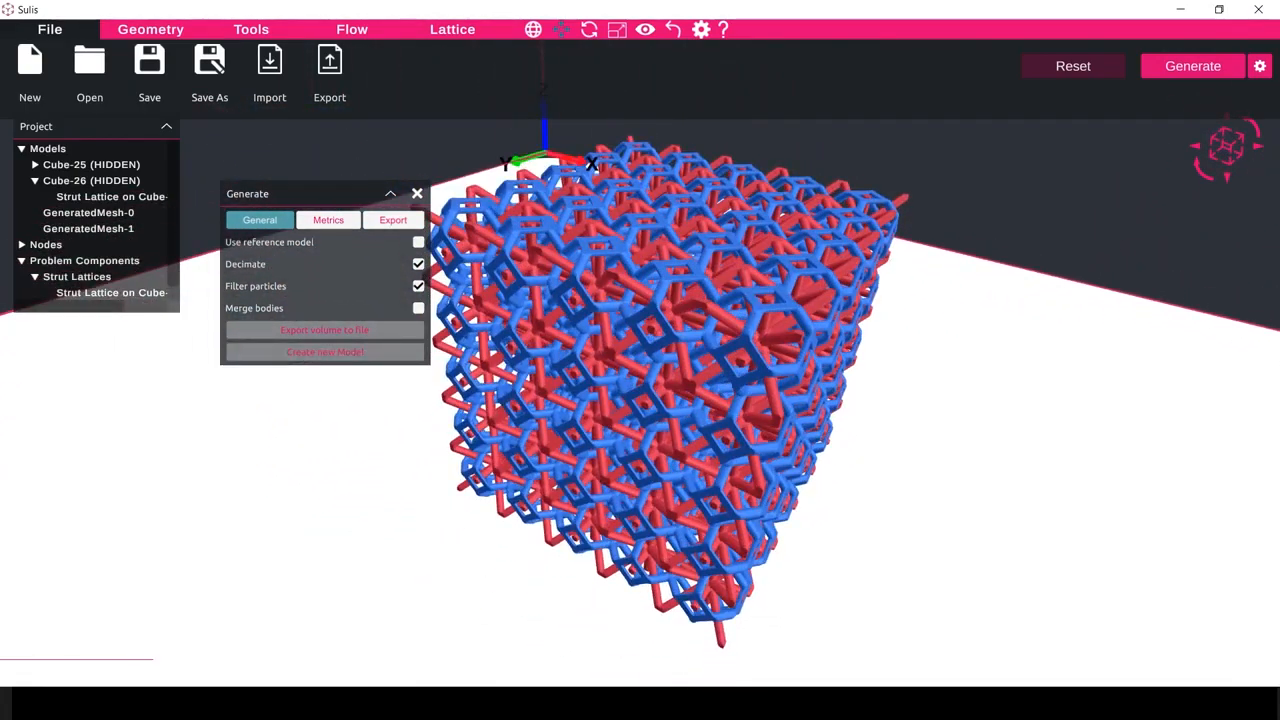